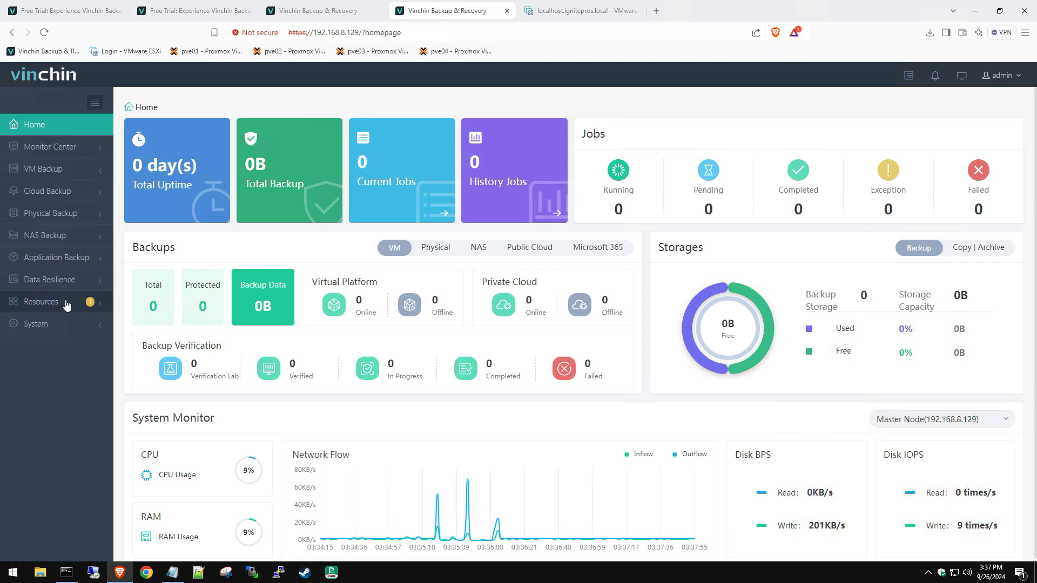
Step: Open the Resources > Storage list, which has no storage added yet
left_click(81, 301)
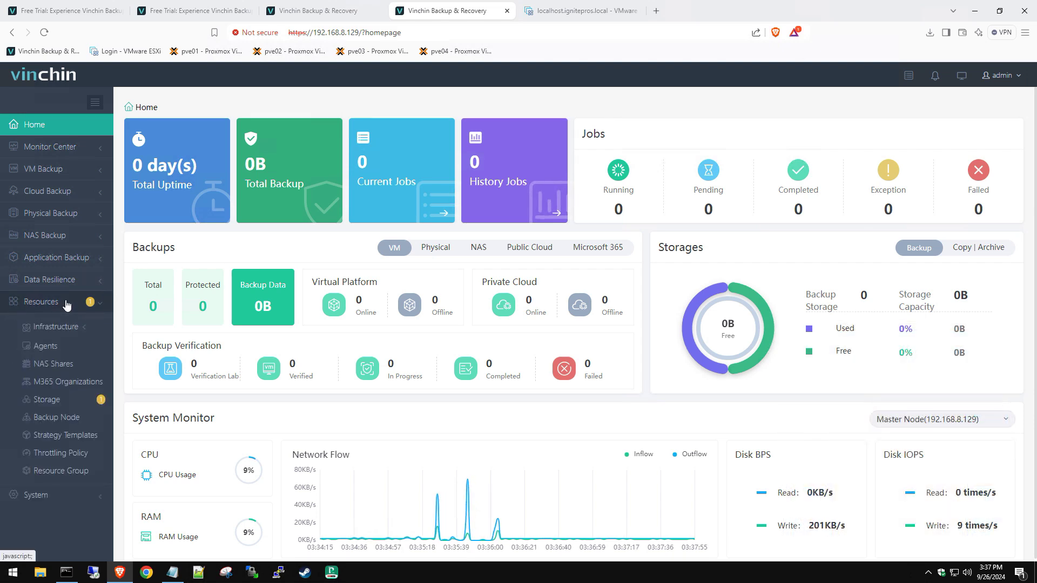
left_click(67, 399)
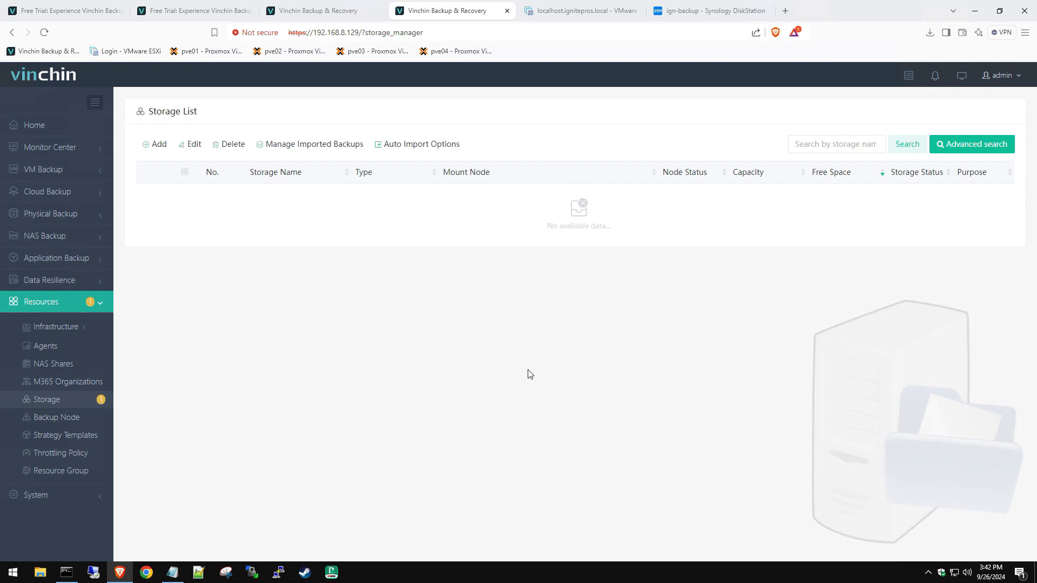
Step: Start adding a new storage of type CIFS Share
left_click(157, 156)
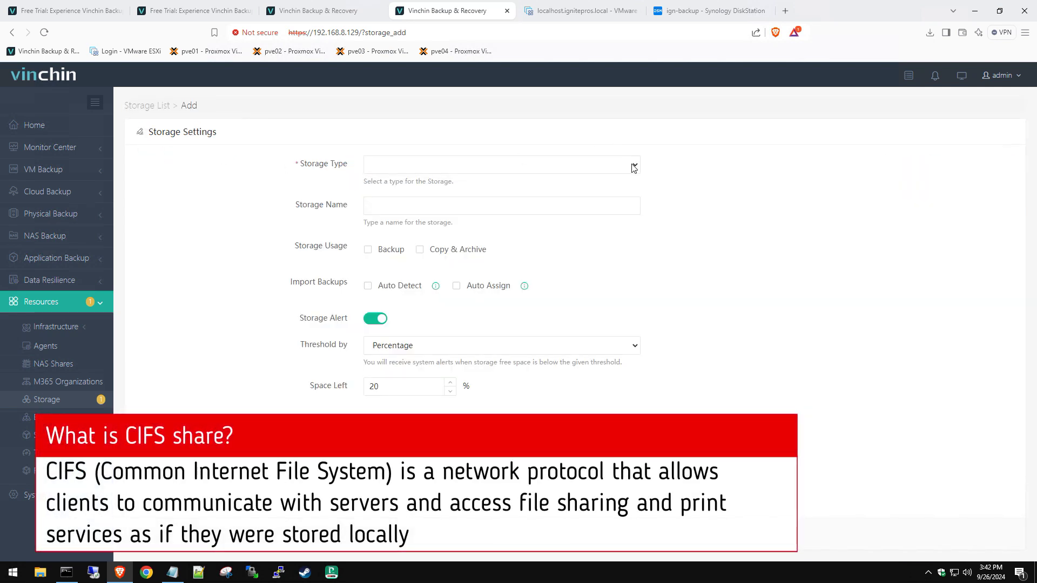
left_click(633, 166)
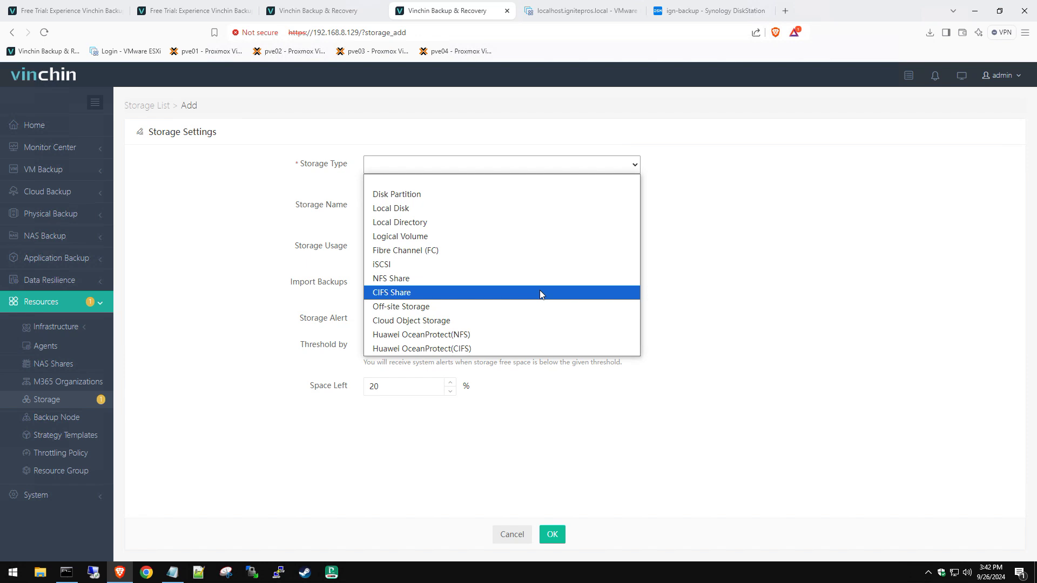
left_click(540, 292)
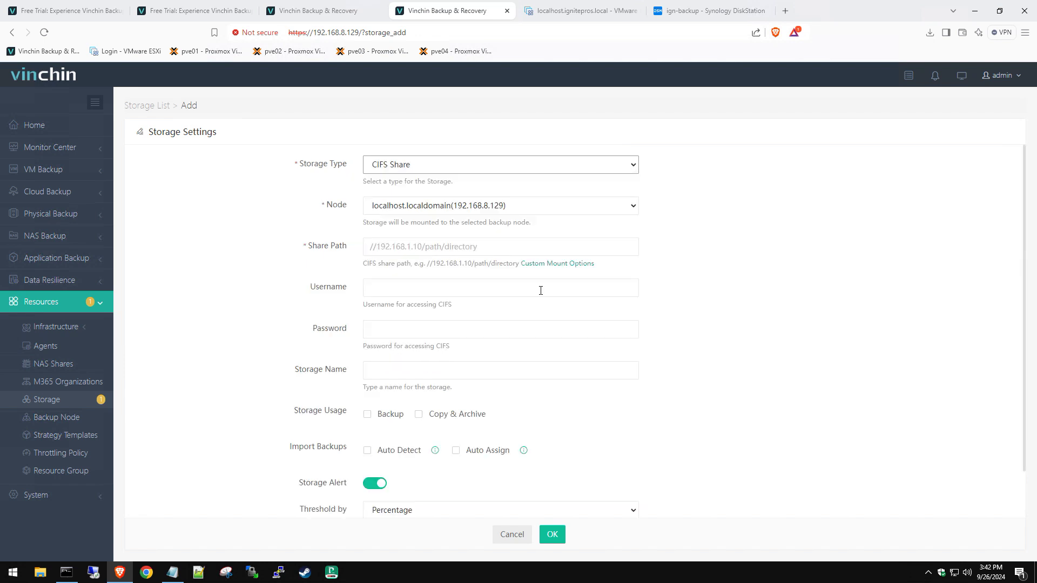
Step: Set the share path to //192.168.8.236/backups/vinchin, then switch to the Synology DiskStation tab
left_click(495, 247)
key("Down")
key("Return")
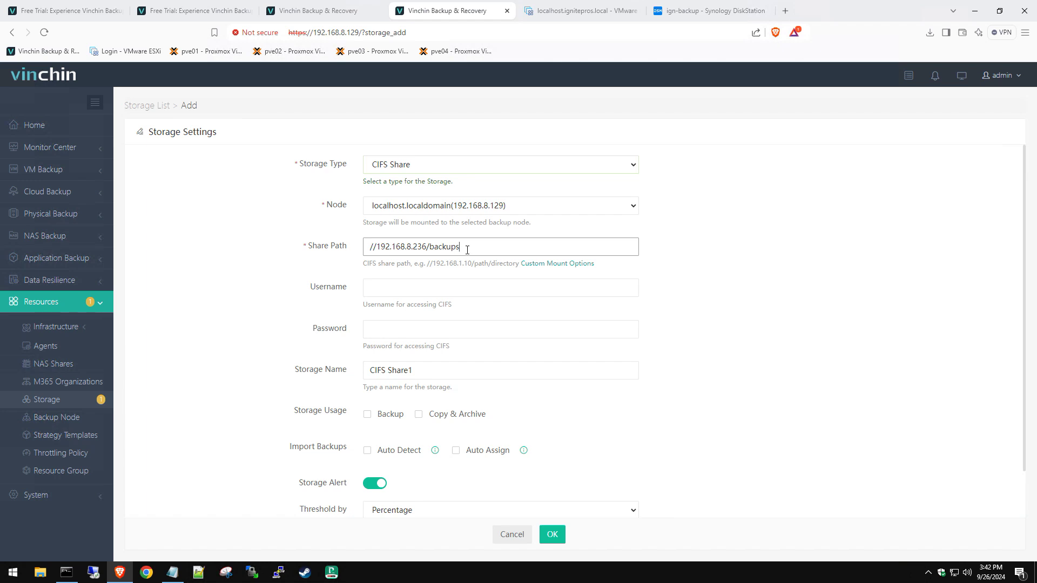
type("/vinchin")
left_click_drag(462, 248, 500, 246)
left_click(715, 14)
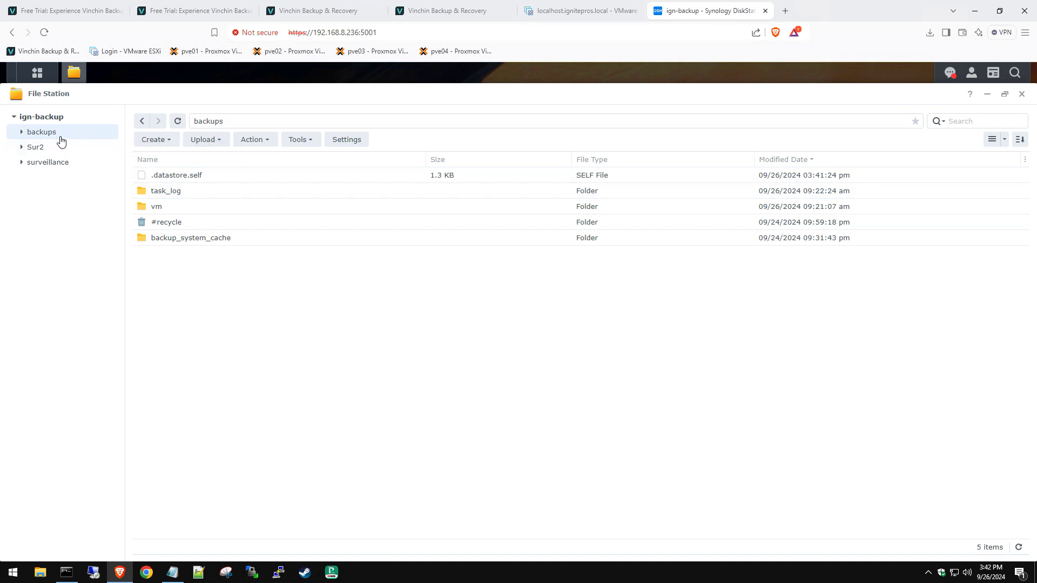
Step: Create and open a vinchin folder in the Synology backups share, then return to Vinchin
left_click(156, 141)
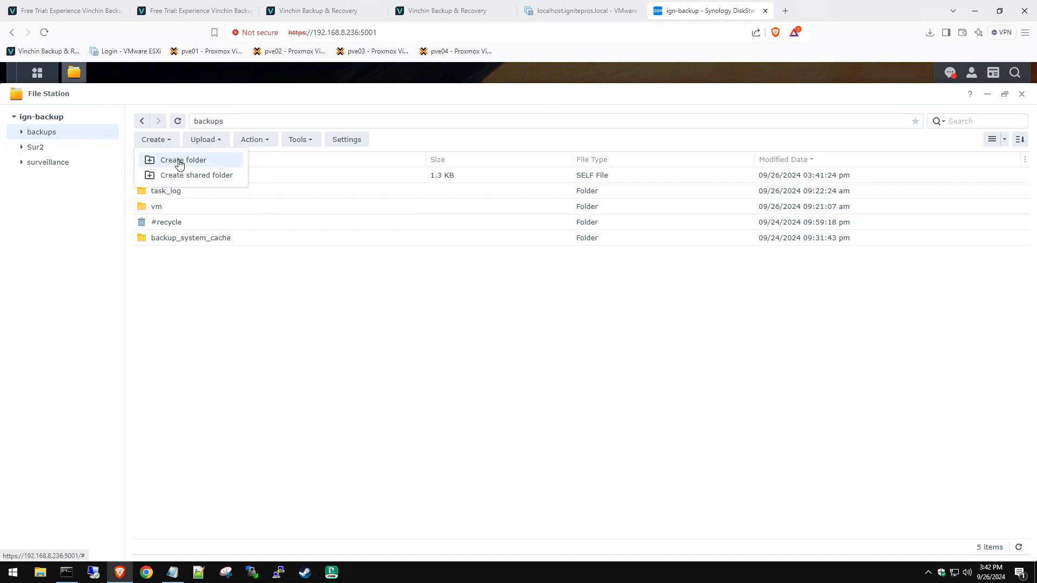
left_click(180, 164)
type("vinchin")
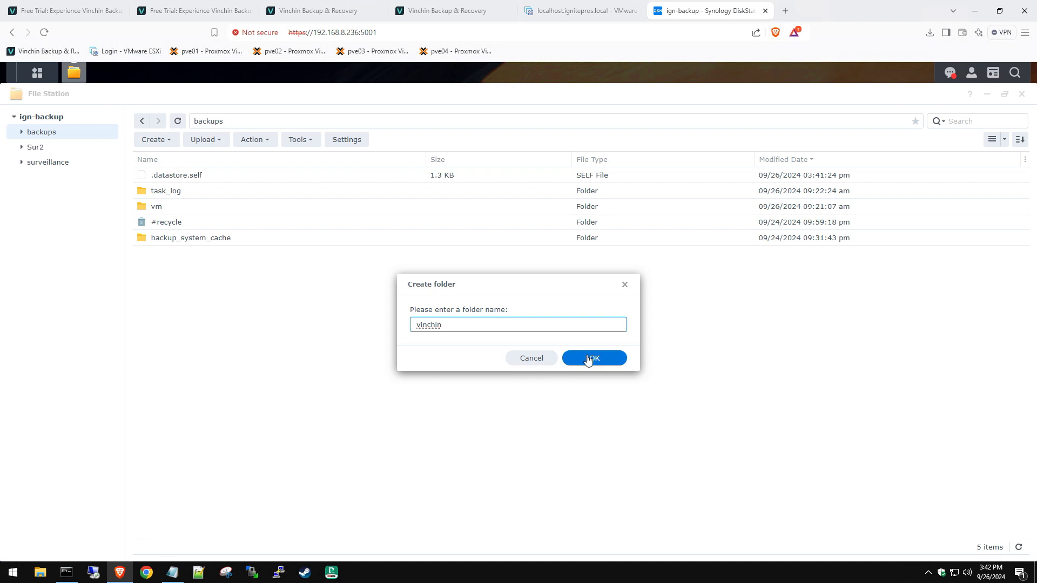
left_click(590, 359)
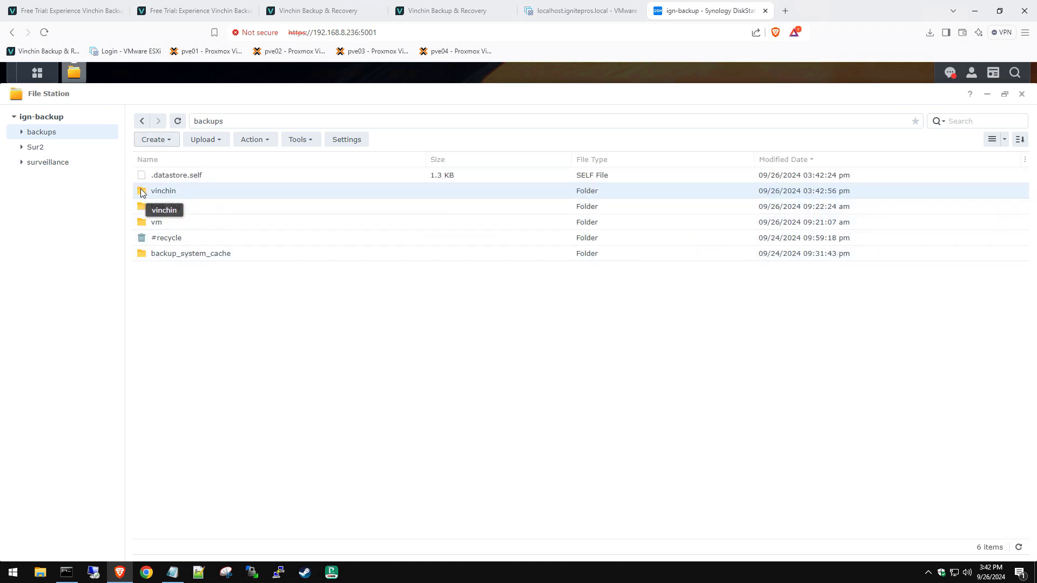
double_click(142, 193)
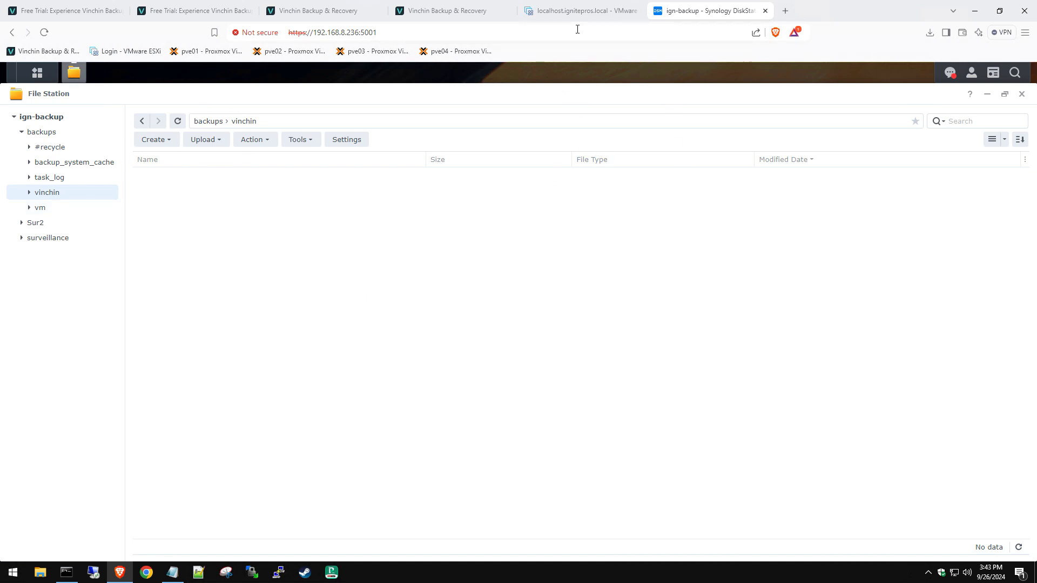
left_click(428, 12)
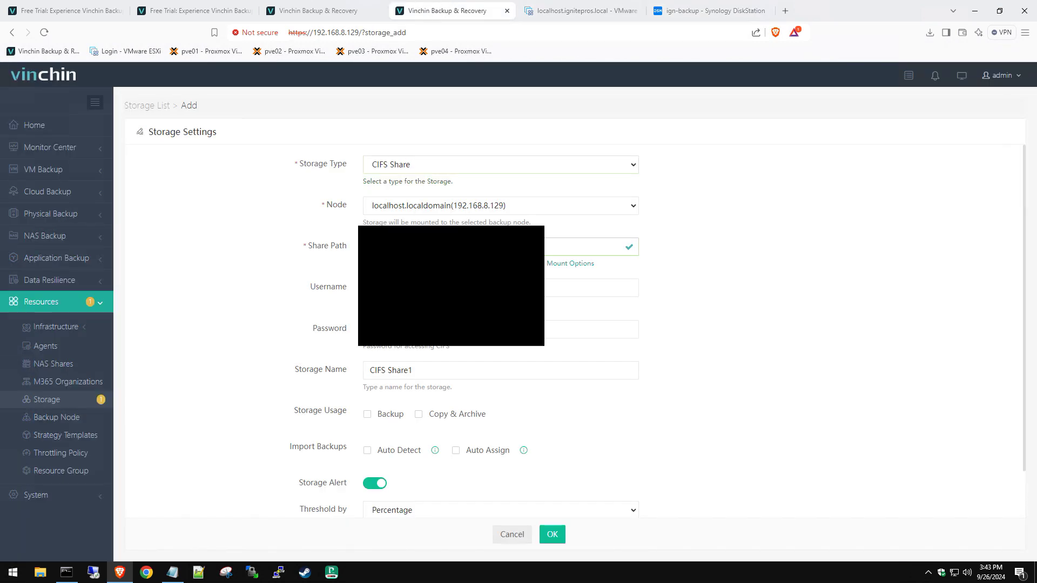
Step: Enter the share username and password and rename the storage to CIFS Share1Synology
left_click(486, 288)
left_click(591, 329)
left_click(430, 372)
type("Synology")
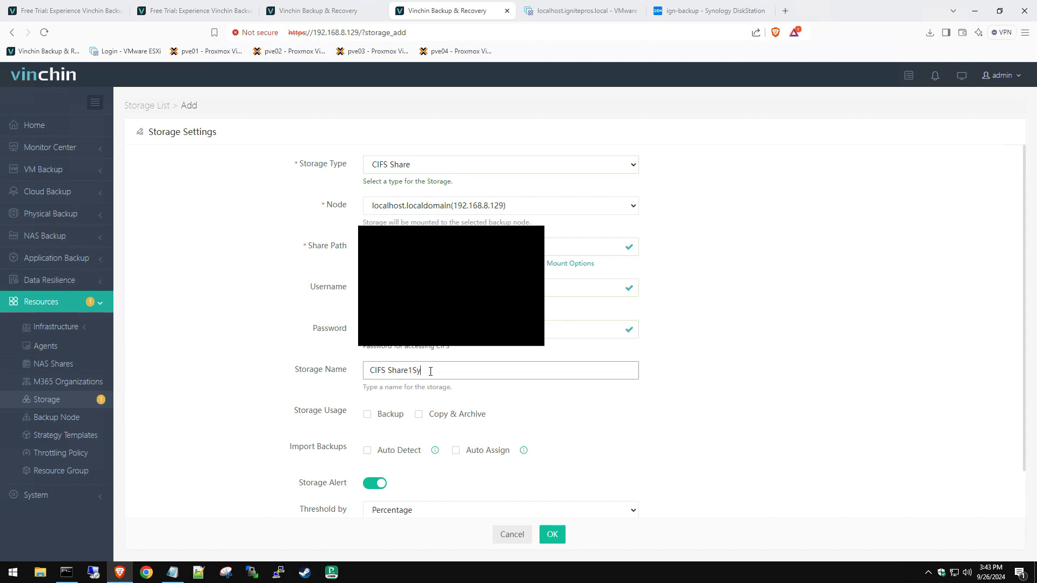
left_click(802, 389)
Step: Mark the storage for Backup use, set Space Left to 15%, and save it
scroll(800, 390, "down", 1)
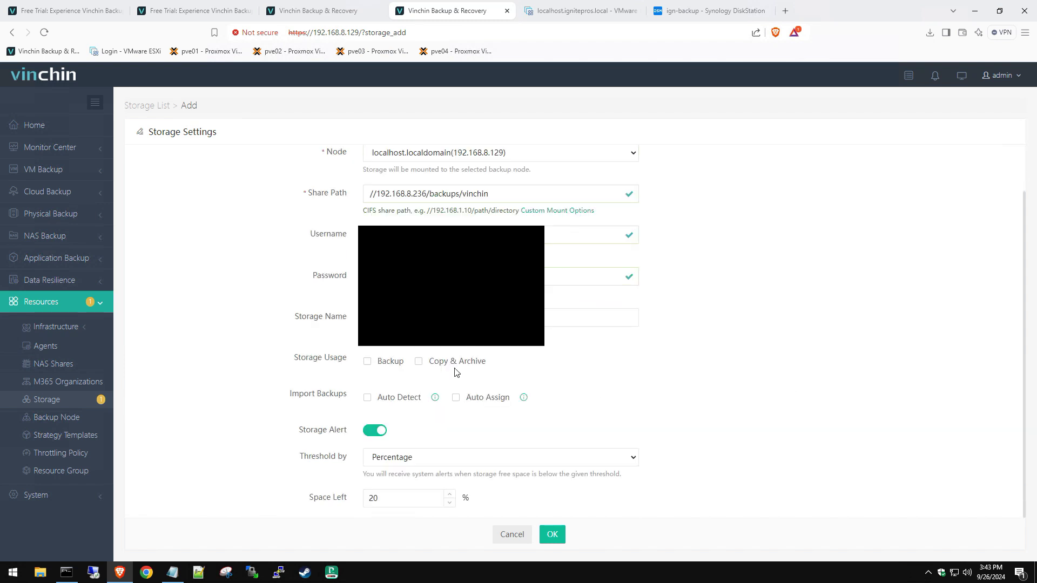
left_click(366, 364)
left_click_drag(387, 497, 350, 501)
type("15")
left_click(550, 535)
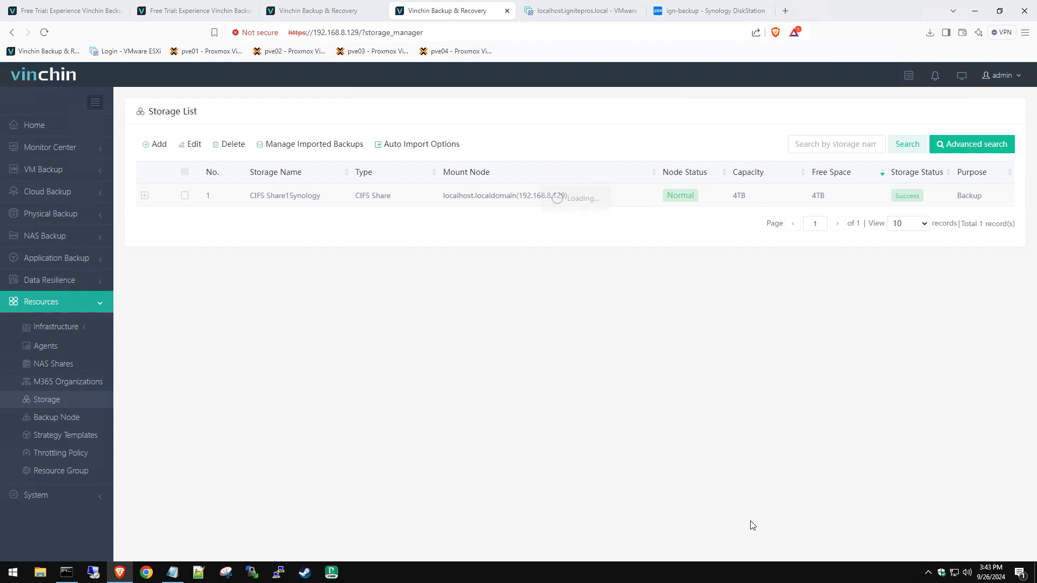
Step: Review the CIFS Share1Synology settings, with its 15% space-left alert, without changing anything
left_click(184, 195)
left_click(185, 149)
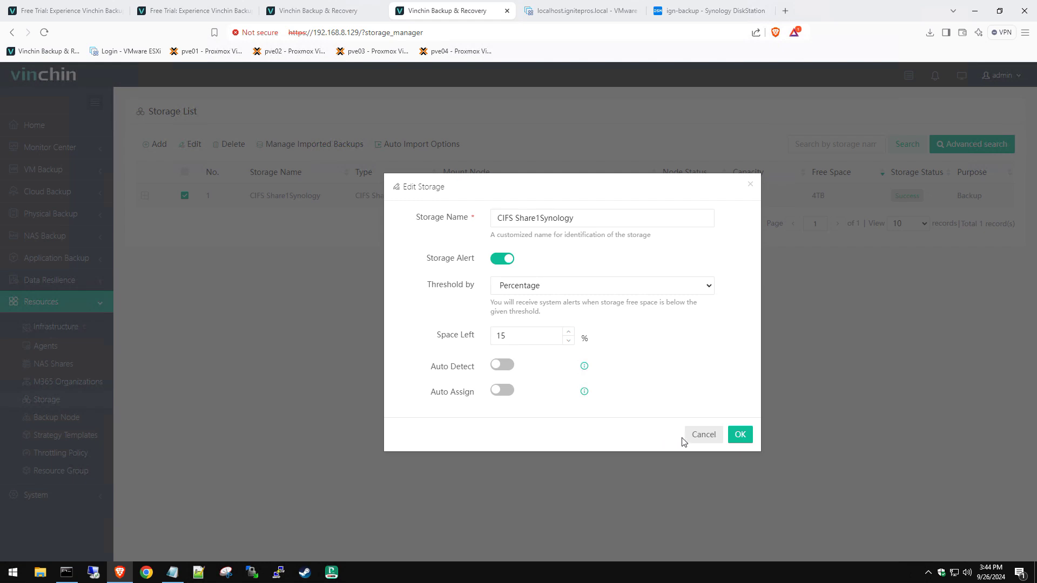
left_click(712, 435)
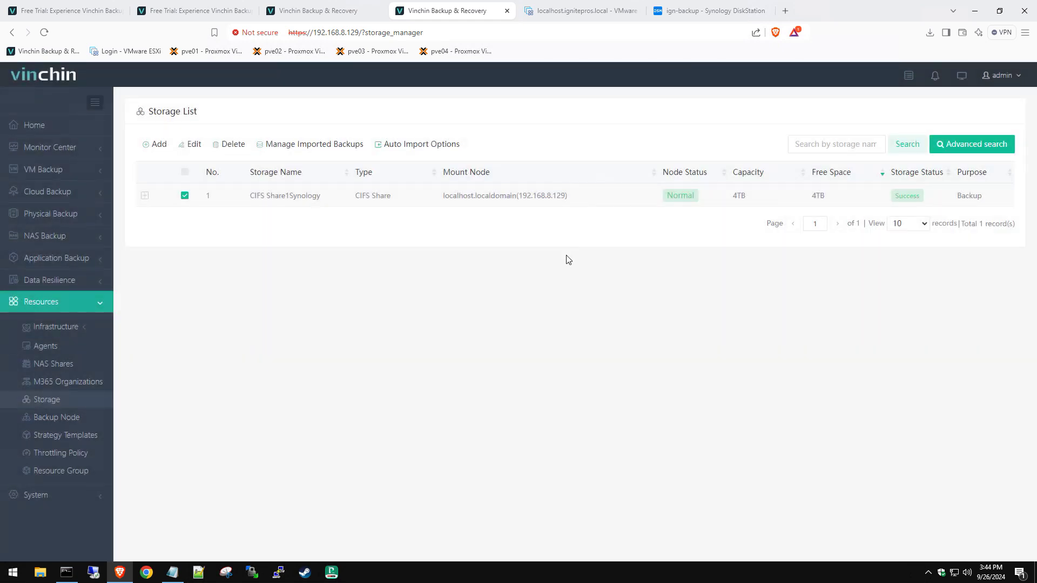
left_click(64, 329)
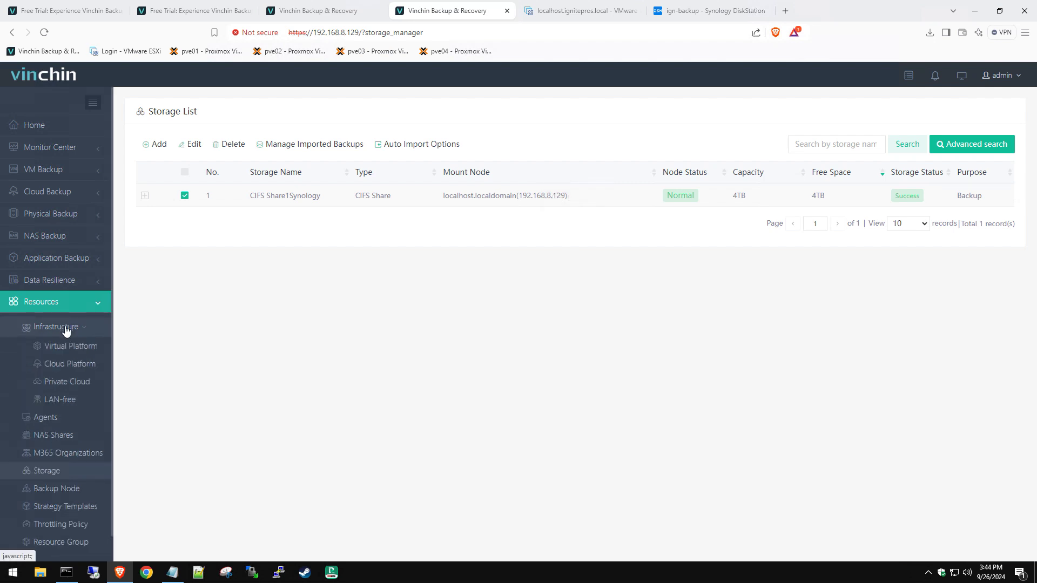
Step: Start adding a VMware vSphere virtual platform
left_click(85, 352)
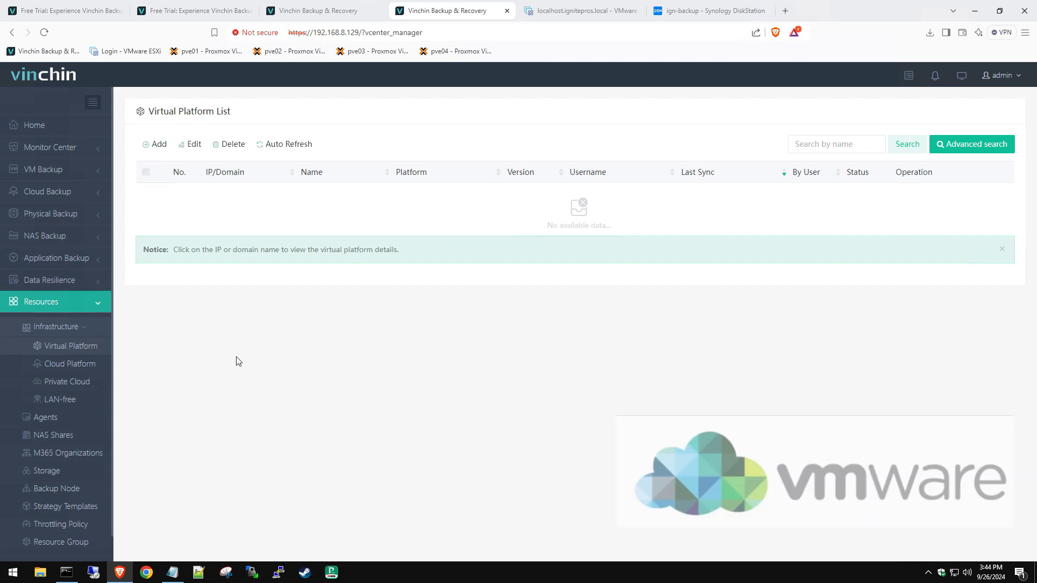
left_click(156, 145)
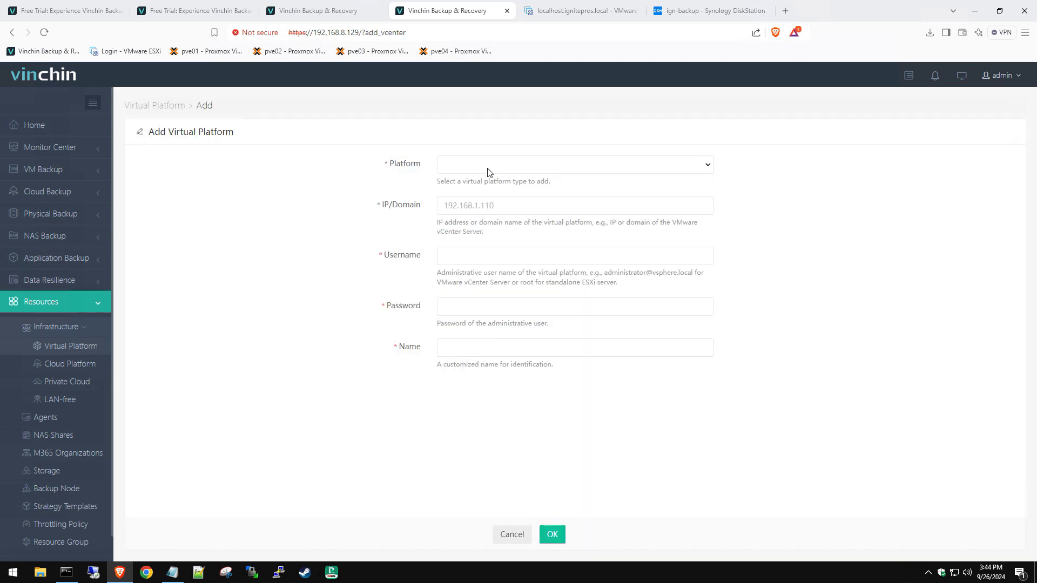
left_click(487, 169)
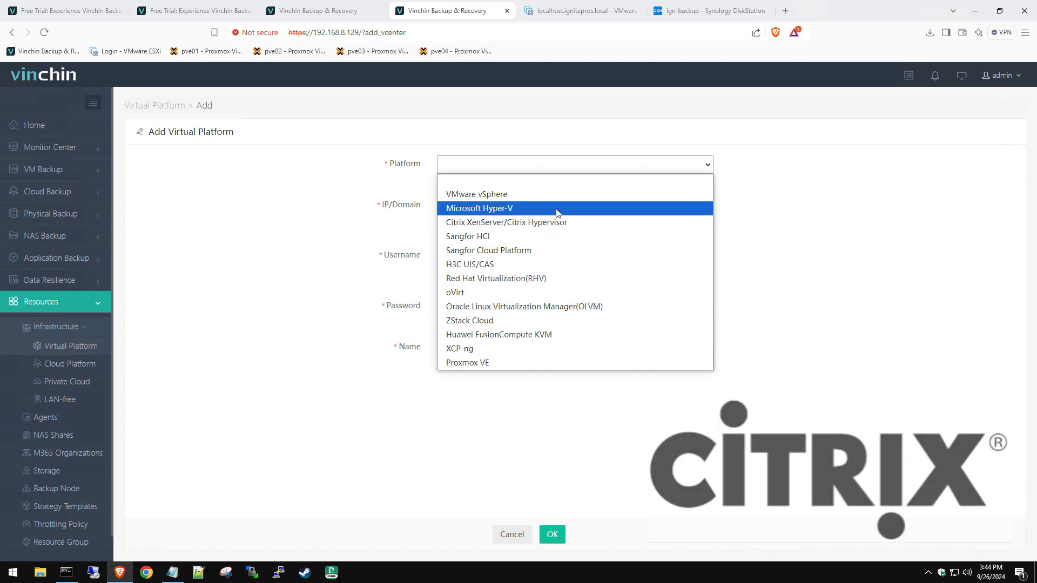
left_click(501, 195)
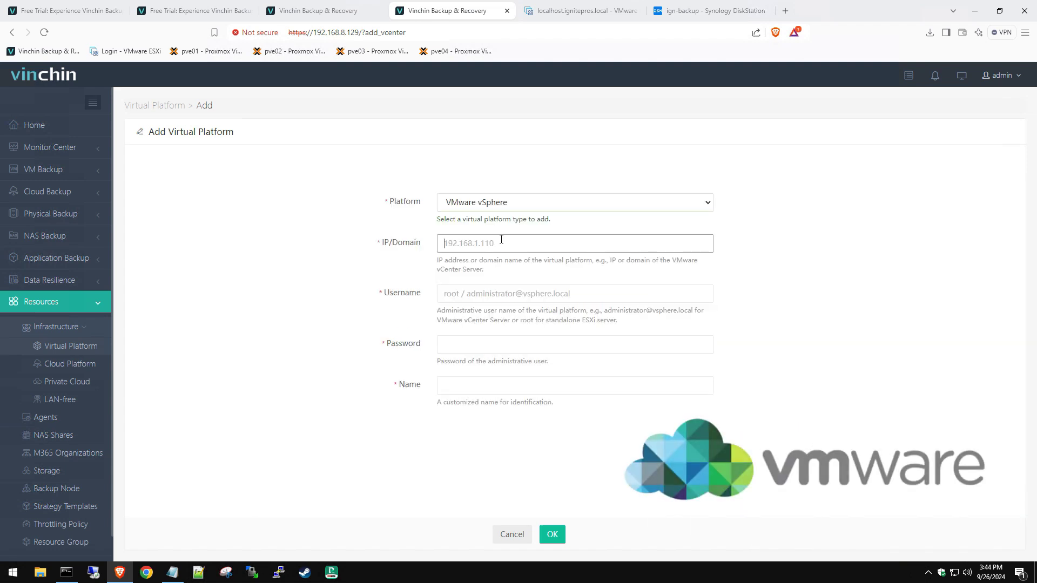
Step: Enter host 192.168.8.237, the root login and password, and name it ESXi Main Host
type("192.168.8.")
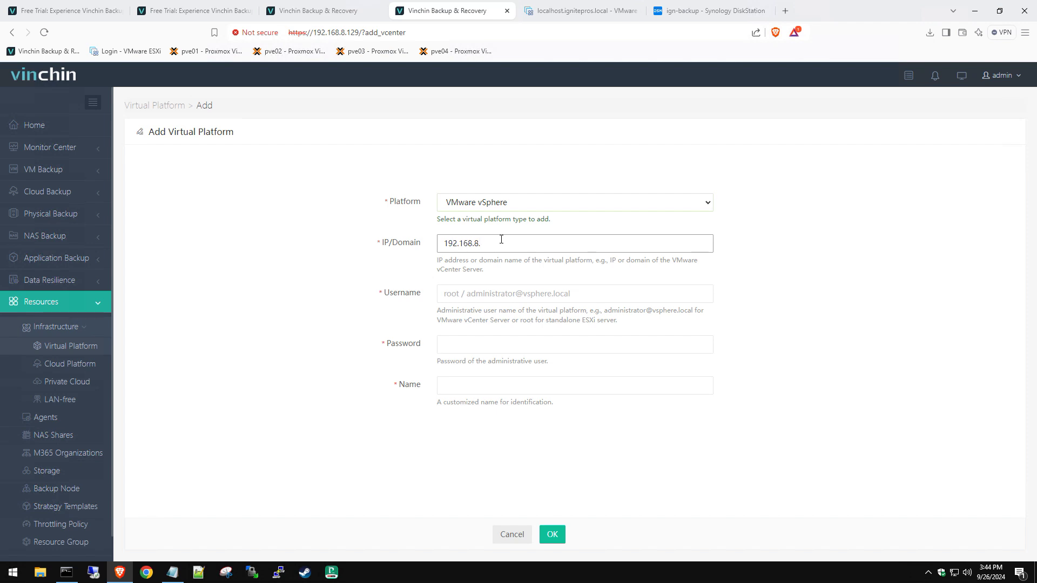
type("237")
left_click(501, 301)
type("root")
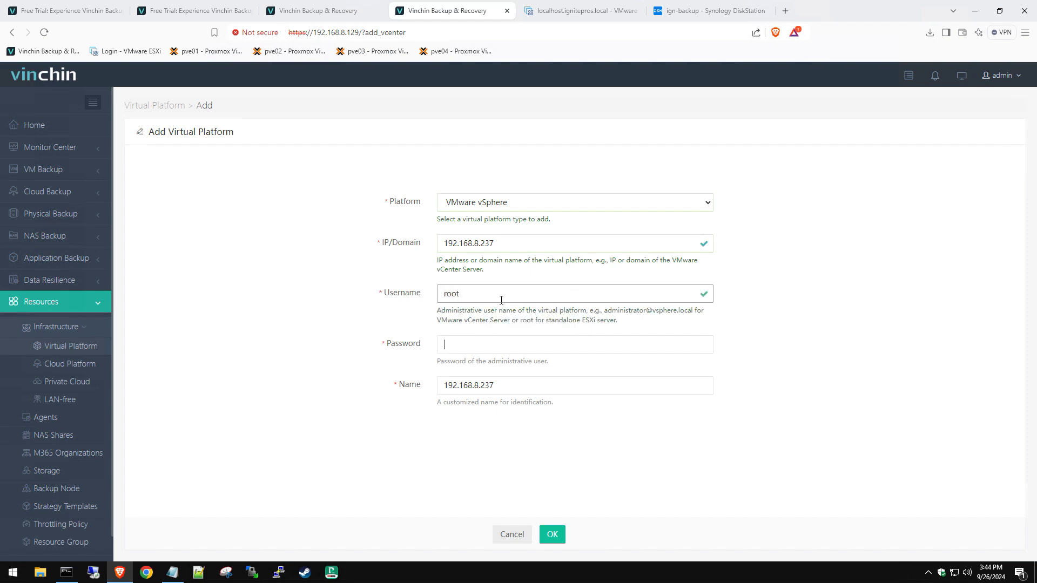
key("Tab")
type("•••••••••")
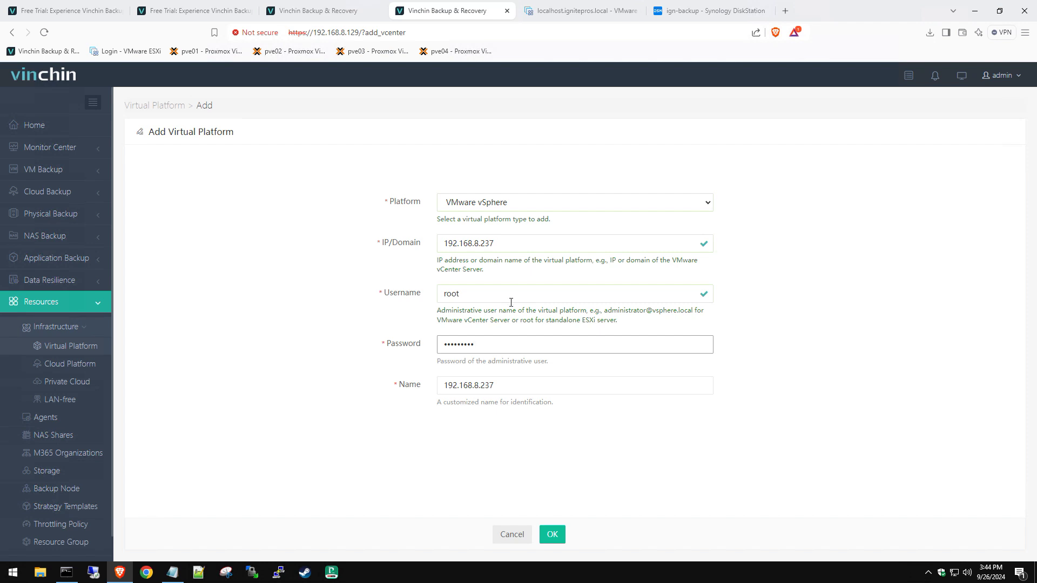
key("Tab")
type("ES")
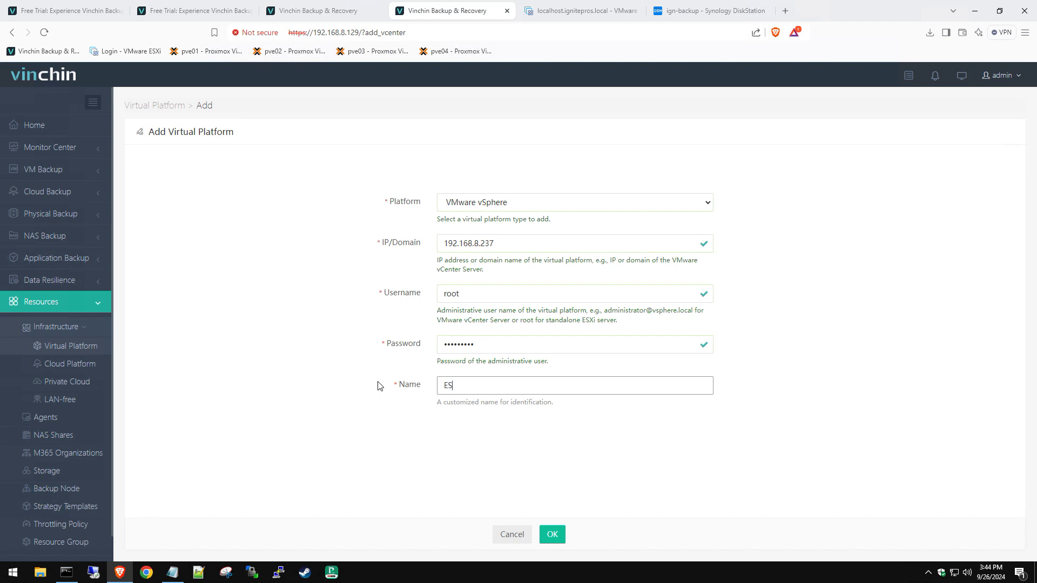
type("Xi Main Host")
left_click(551, 535)
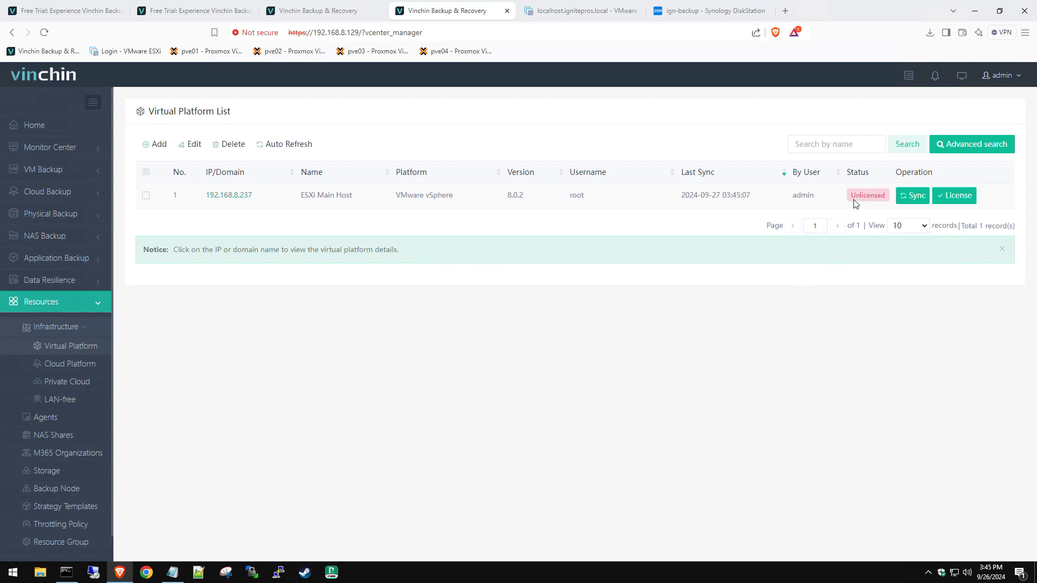
Step: License ESXi Main Host's host, using 2 of 30 CPU sockets
left_click(954, 200)
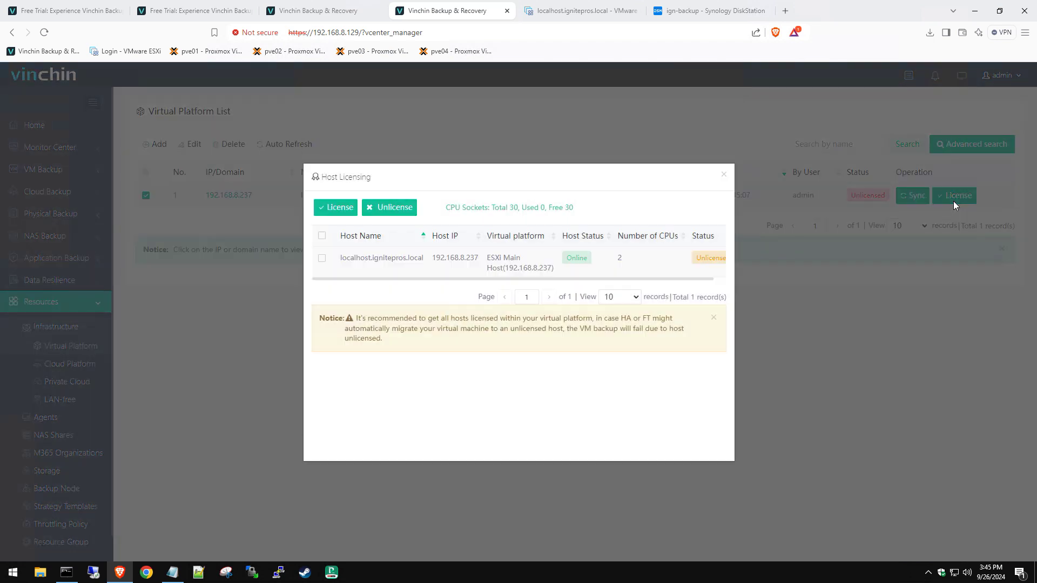
left_click(321, 259)
left_click(342, 207)
left_click(723, 178)
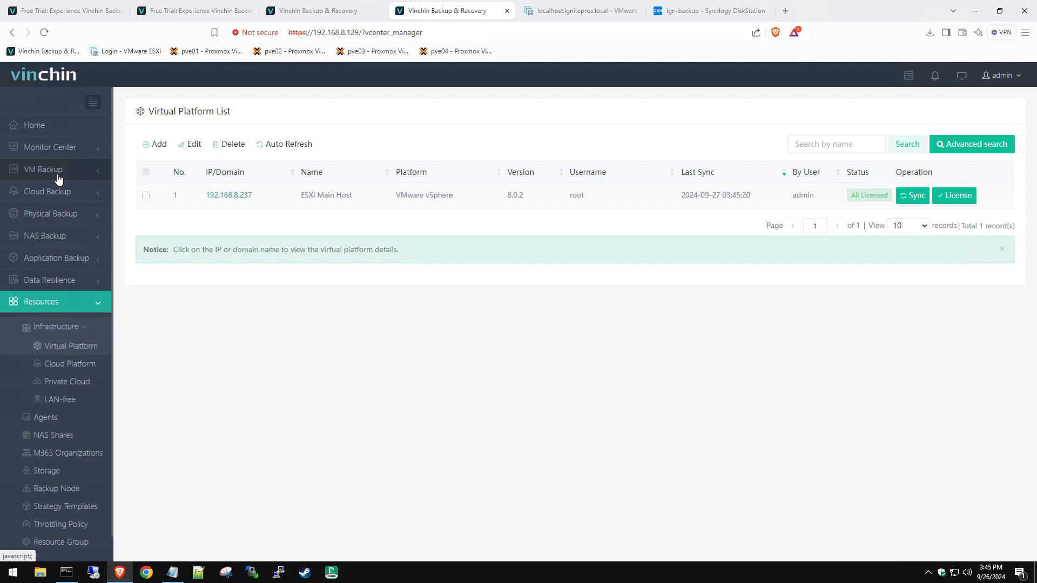
Step: Open the VM List with eight unprotected VMs, including MySQL-Ubuntu, then switch to ESXi
left_click(58, 174)
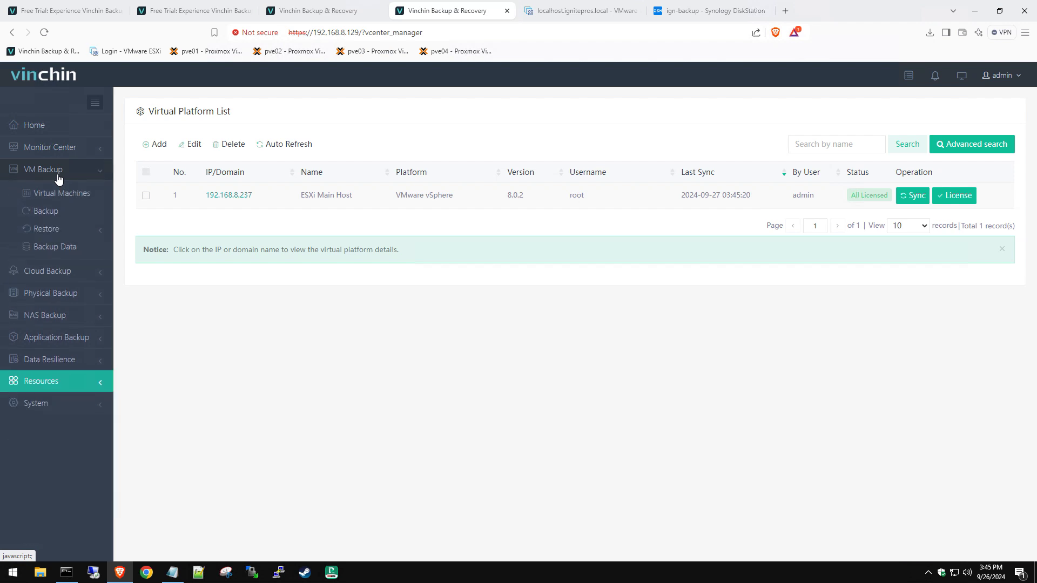
left_click(75, 198)
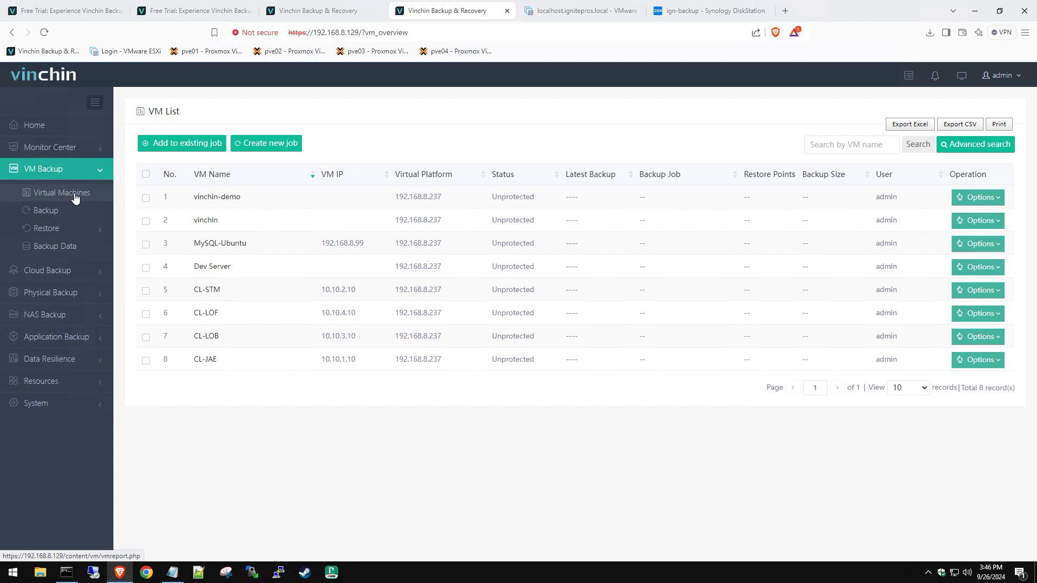
left_click(576, 13)
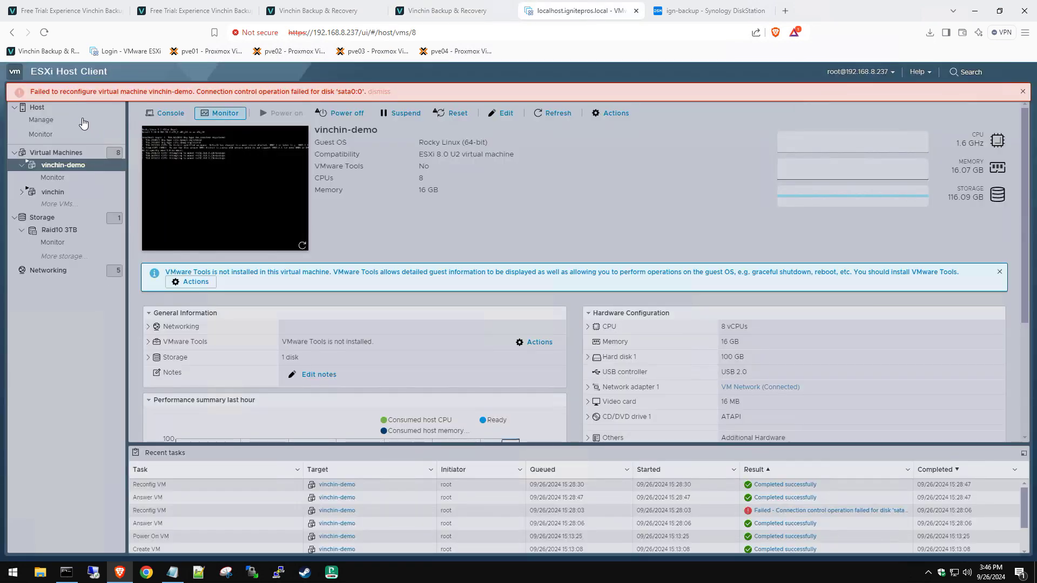
Step: Check the ESXi host's eight-VM list, then return to Vinchin's VM List
left_click(70, 152)
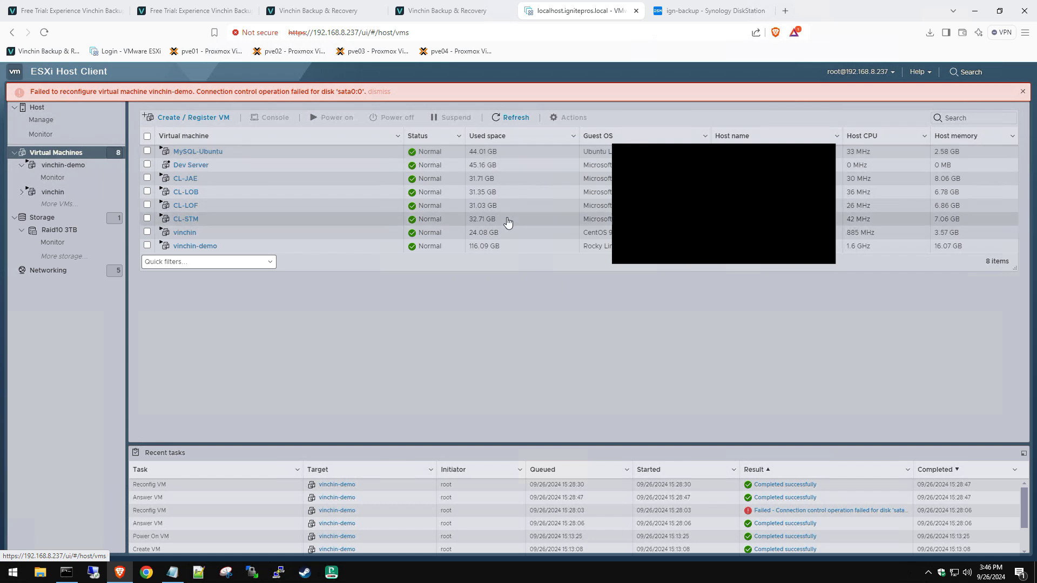
left_click(448, 14)
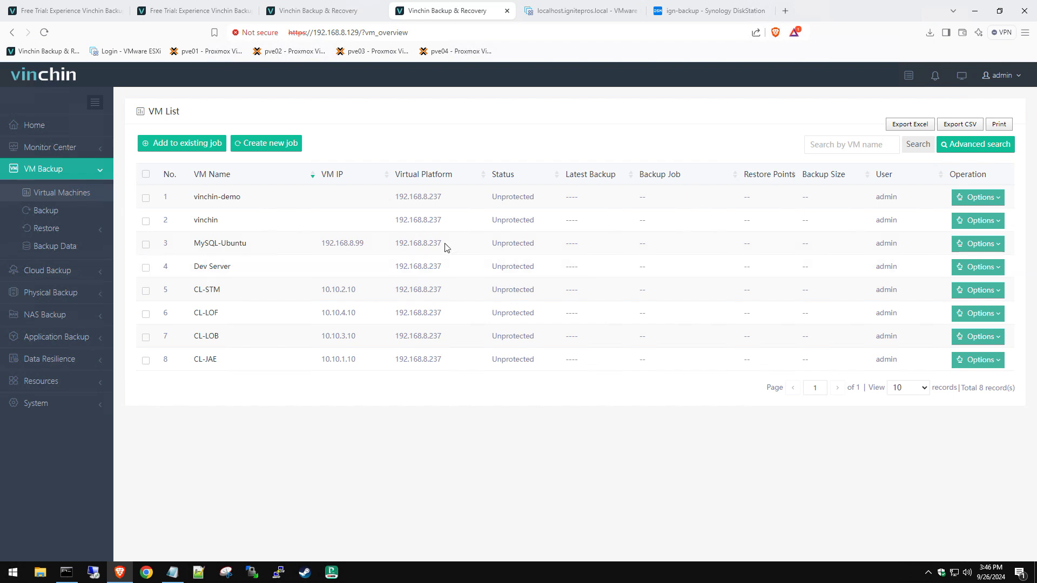
Step: Create a new backup job with MySQL-Ubuntu as its source VM
left_click(145, 247)
left_click(284, 145)
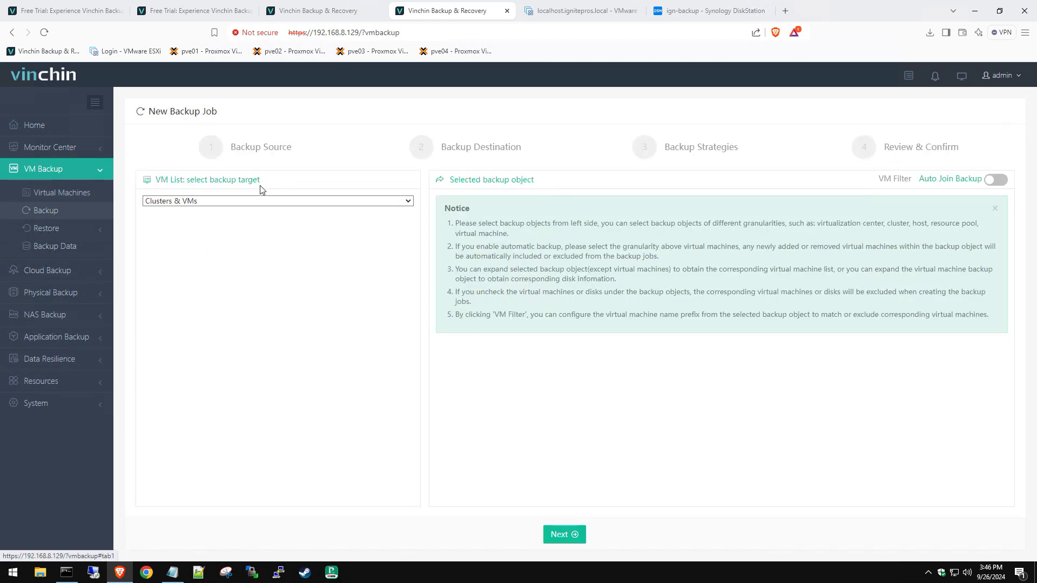
left_click(562, 535)
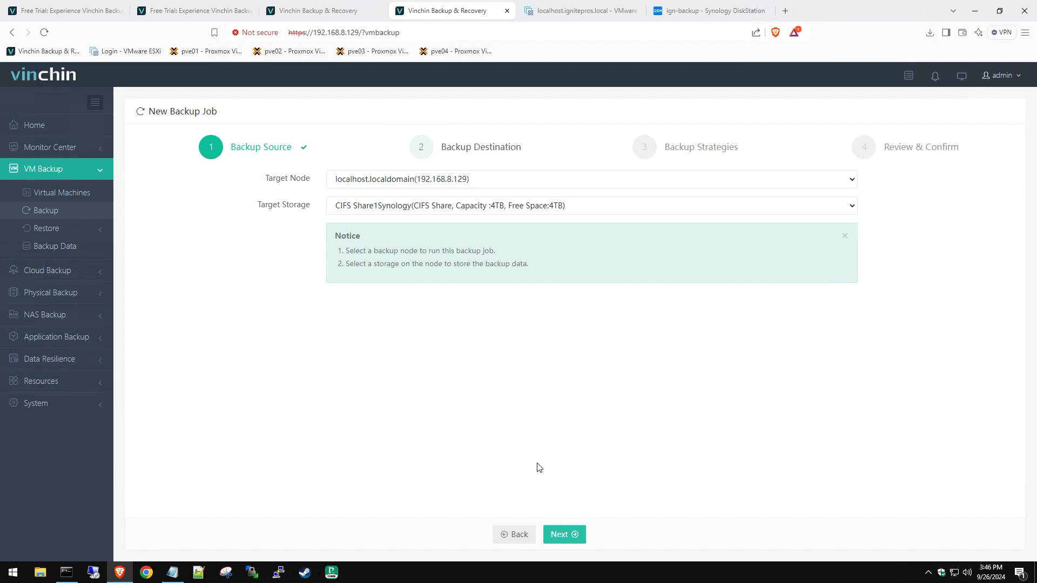
Step: Keep backup node localhost.localdomain and choose CIFS Share1Synology as target storage
left_click(419, 183)
left_click(386, 194)
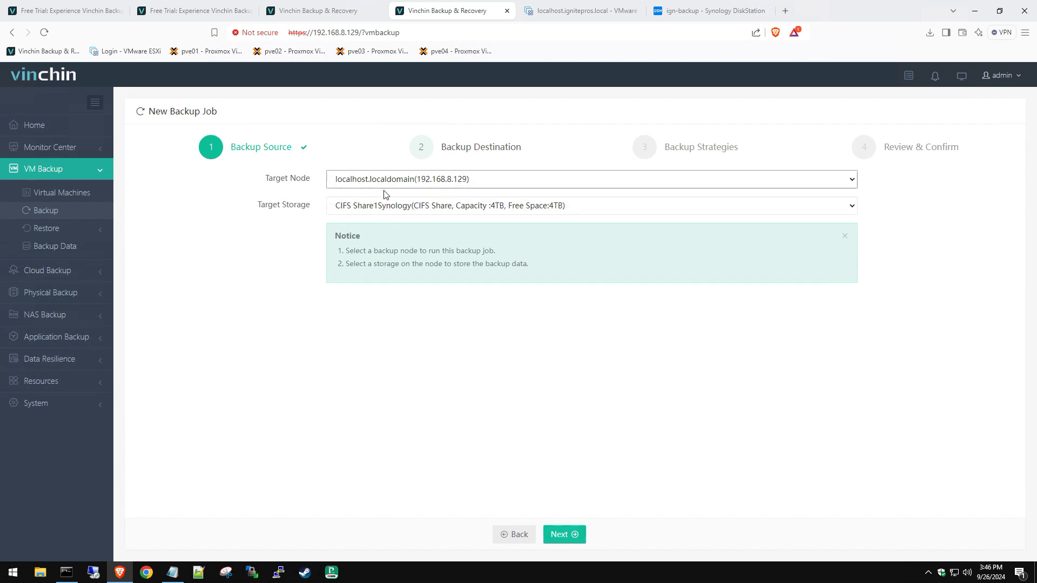
left_click(422, 183)
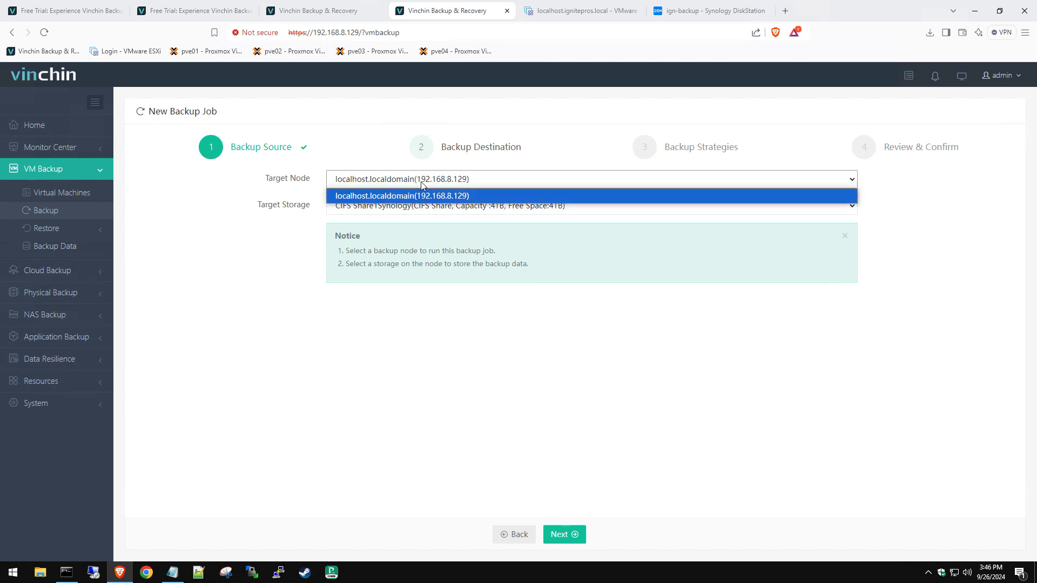
left_click(435, 197)
left_click(432, 205)
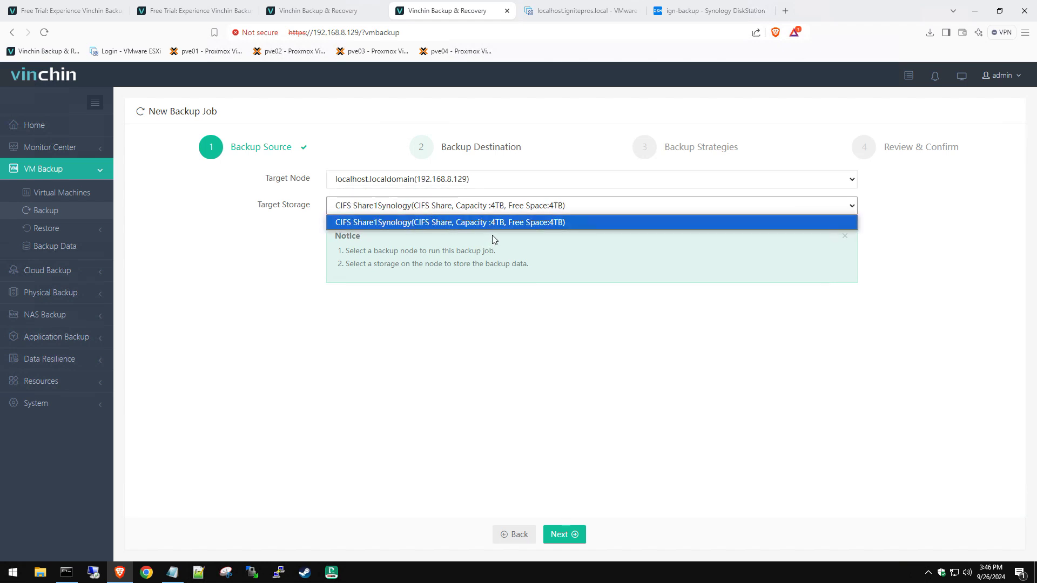
left_click(553, 225)
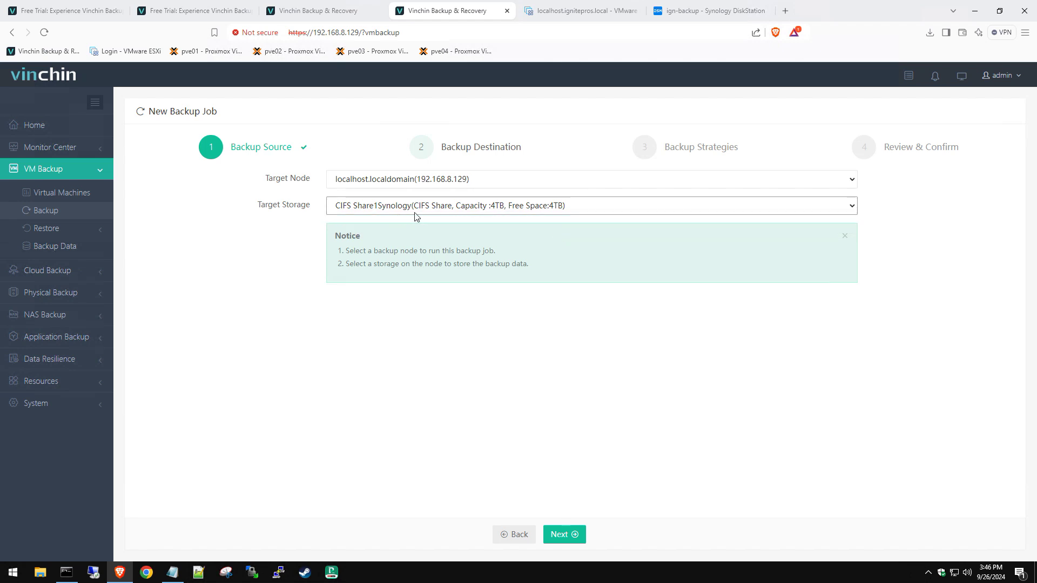
Step: Keep the backup mode as scheduled and enable both full and incremental backups
left_click(561, 534)
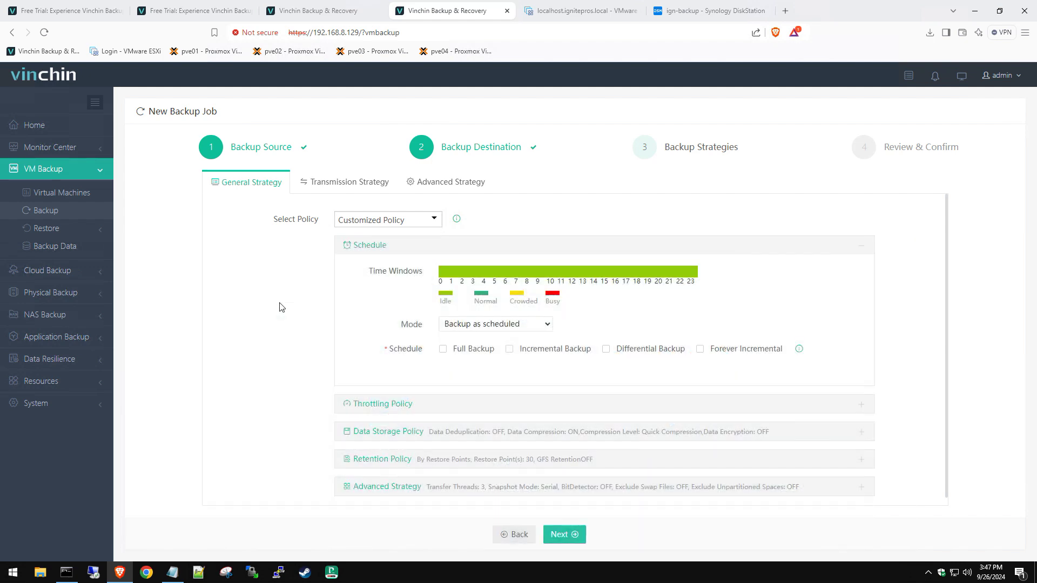
left_click(473, 324)
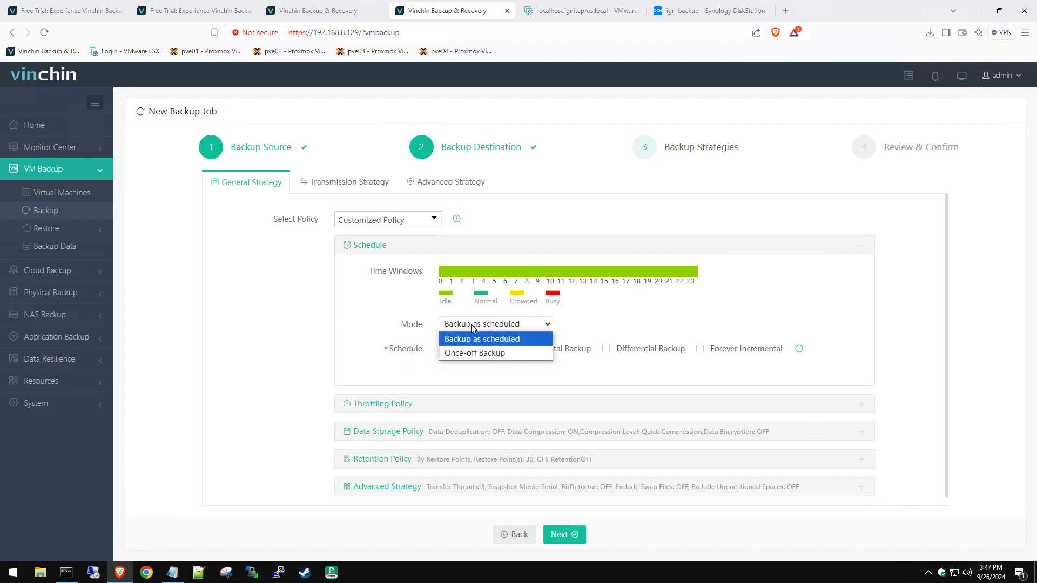
left_click(503, 339)
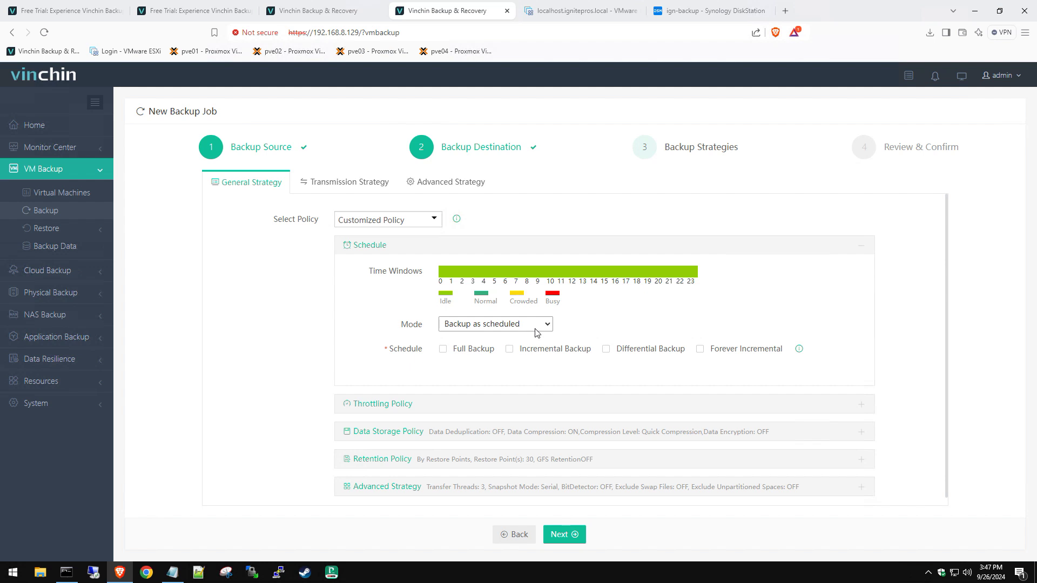
left_click(538, 352)
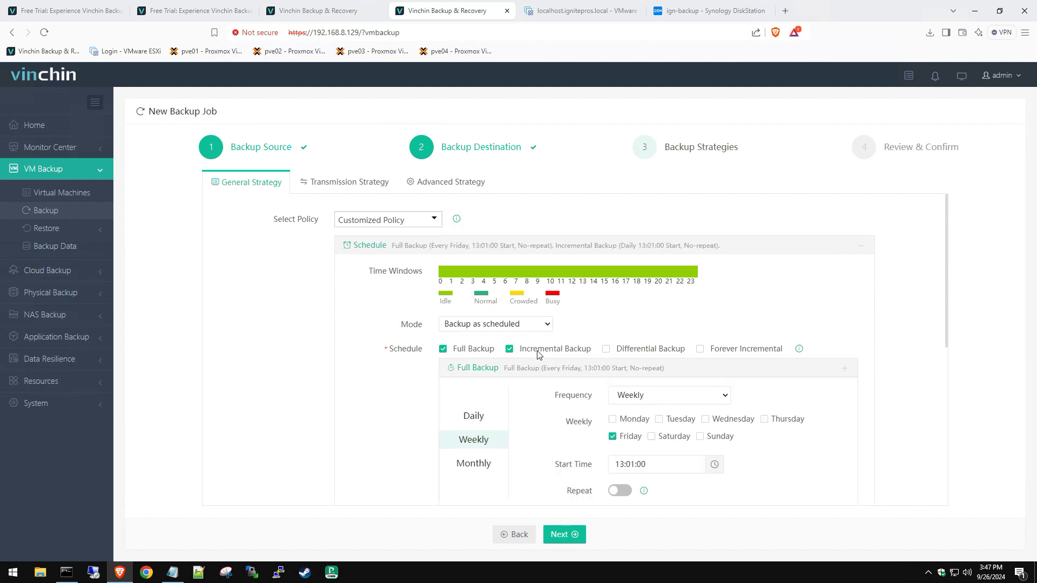
Step: Limit the weekly full backup to Monday only, at 13:01:00
scroll(538, 453, "down", 2)
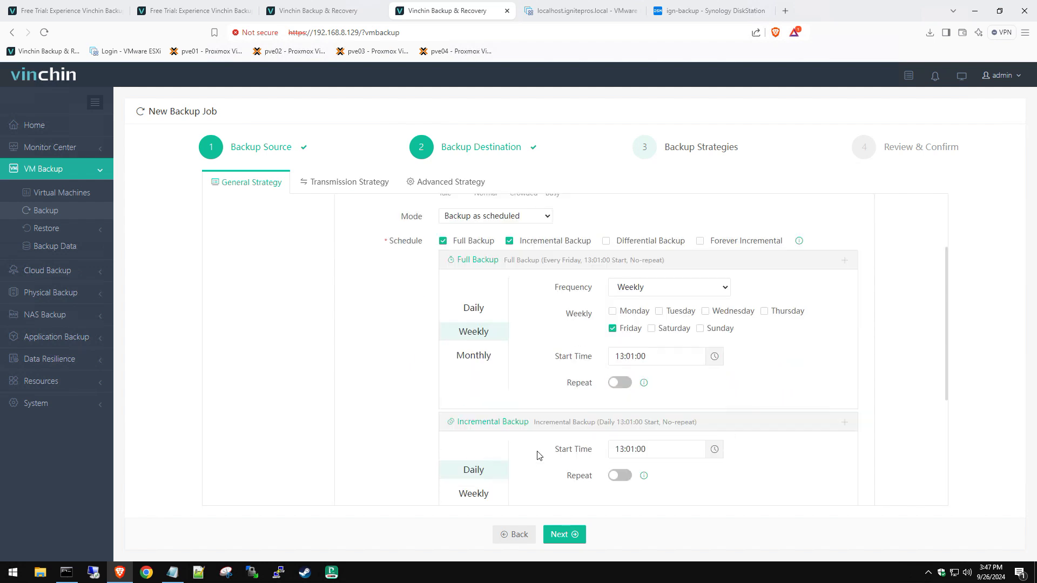
left_click(638, 318)
left_click(681, 316)
left_click(735, 313)
left_click(778, 313)
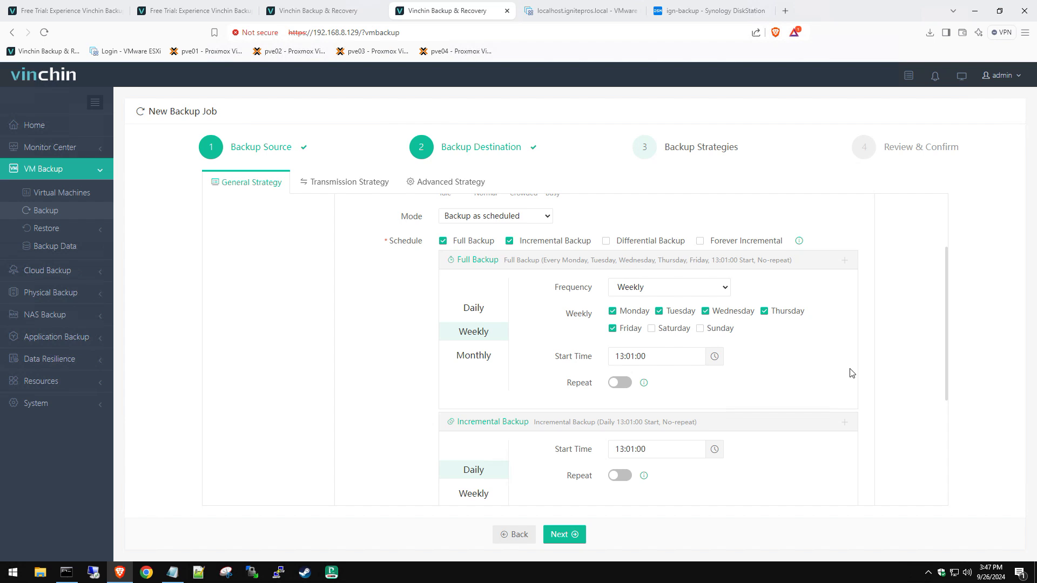
scroll(757, 324, "down", 1)
left_click(666, 238)
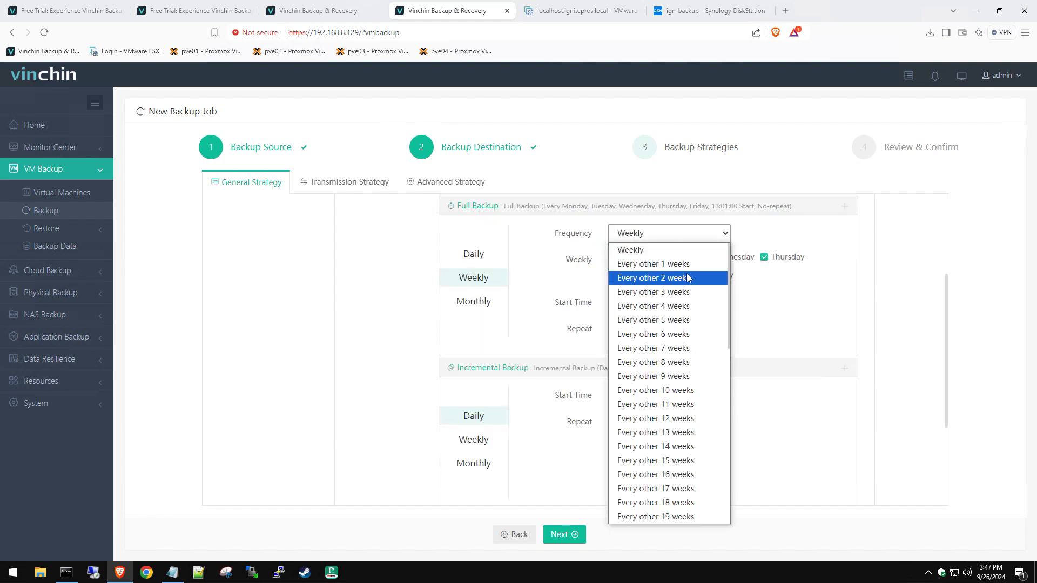
scroll(701, 413, "down", 8)
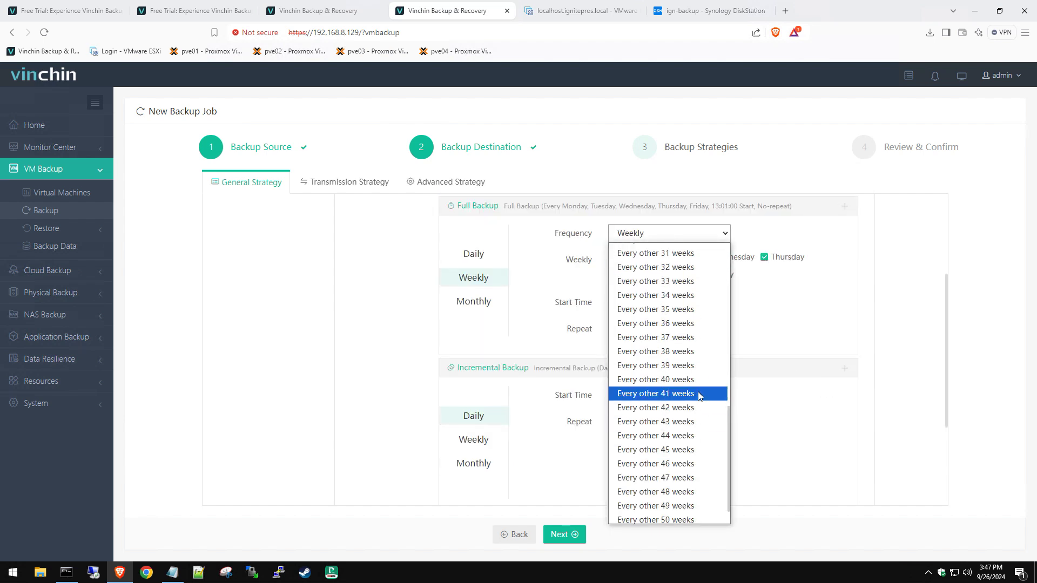
scroll(838, 355, "up", 3)
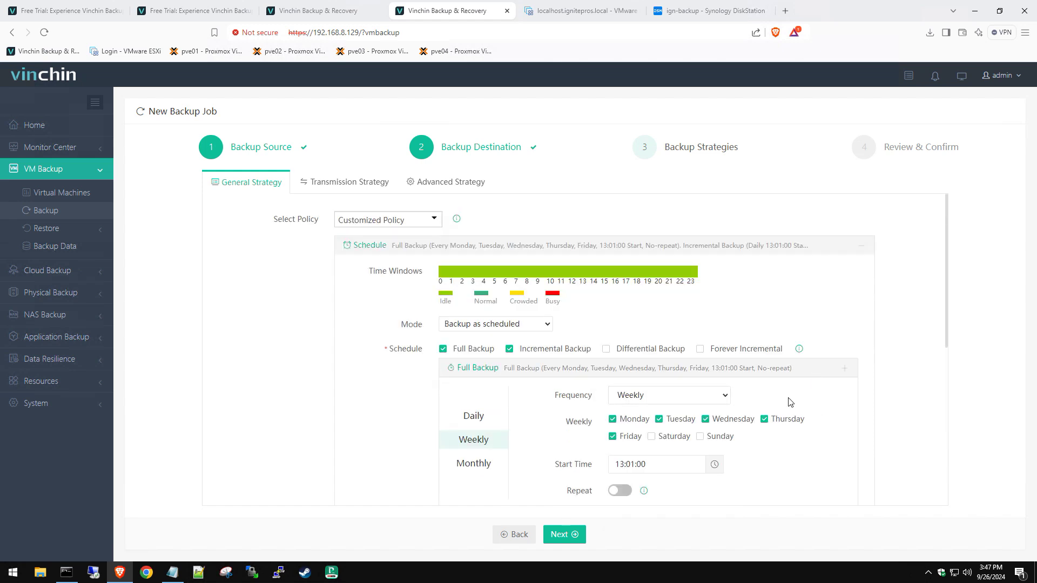
scroll(675, 378, "down", 2)
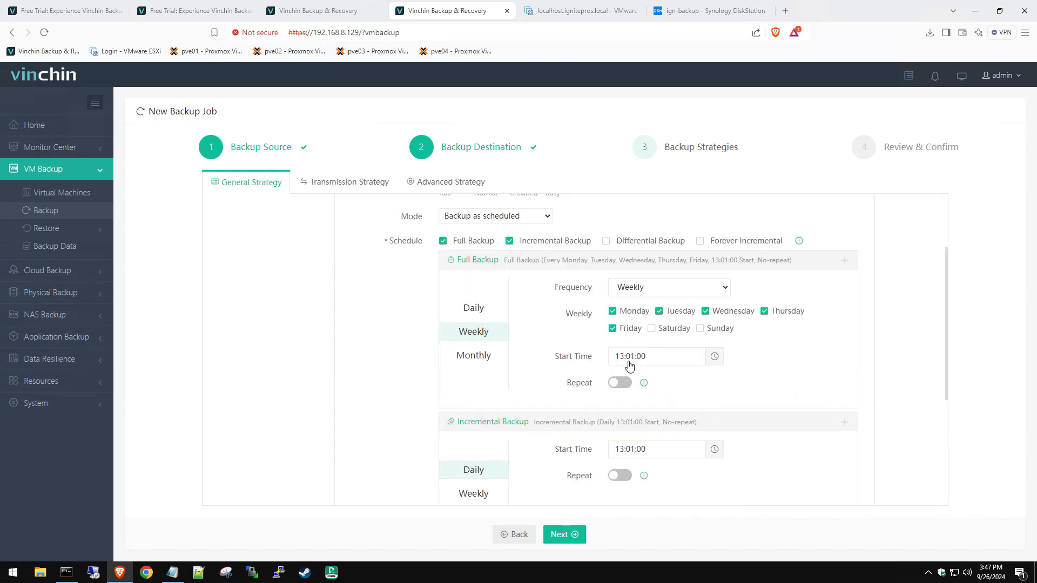
scroll(630, 366, "down", 1)
scroll(626, 427, "down", 1)
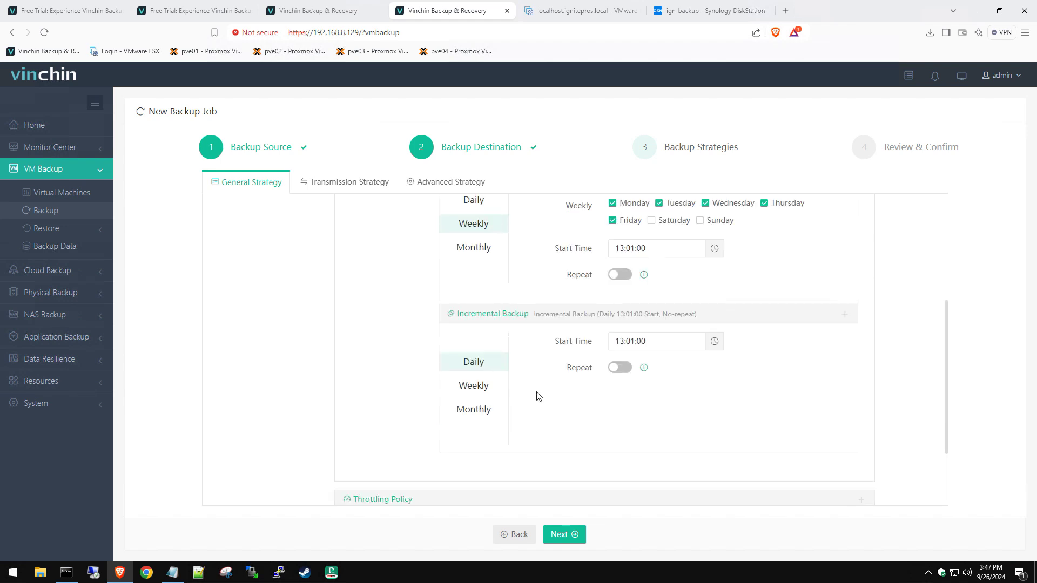
scroll(490, 346, "up", 1)
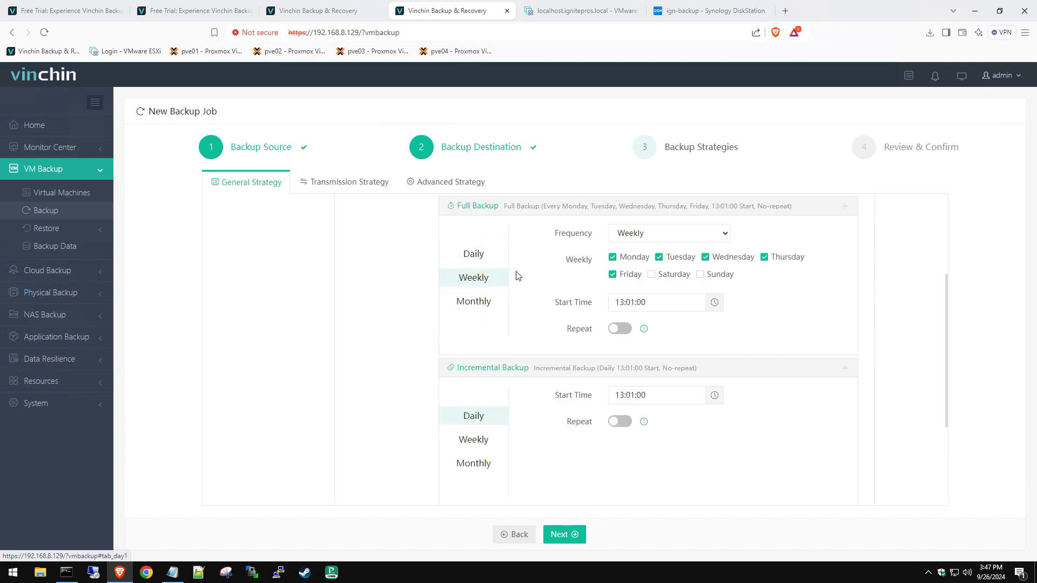
scroll(512, 268, "up", 1)
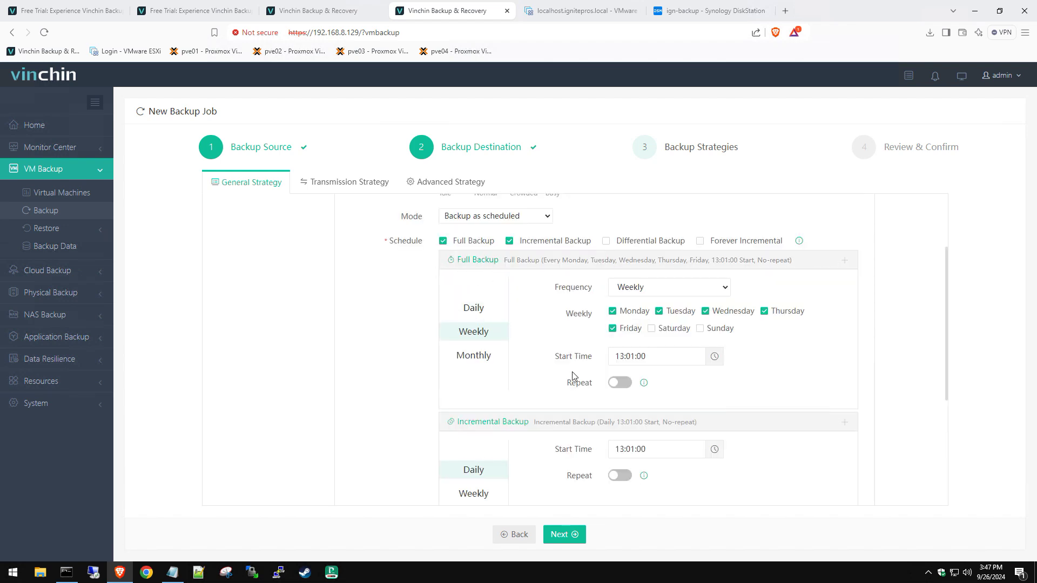
left_click(629, 327)
left_click(681, 312)
left_click(745, 313)
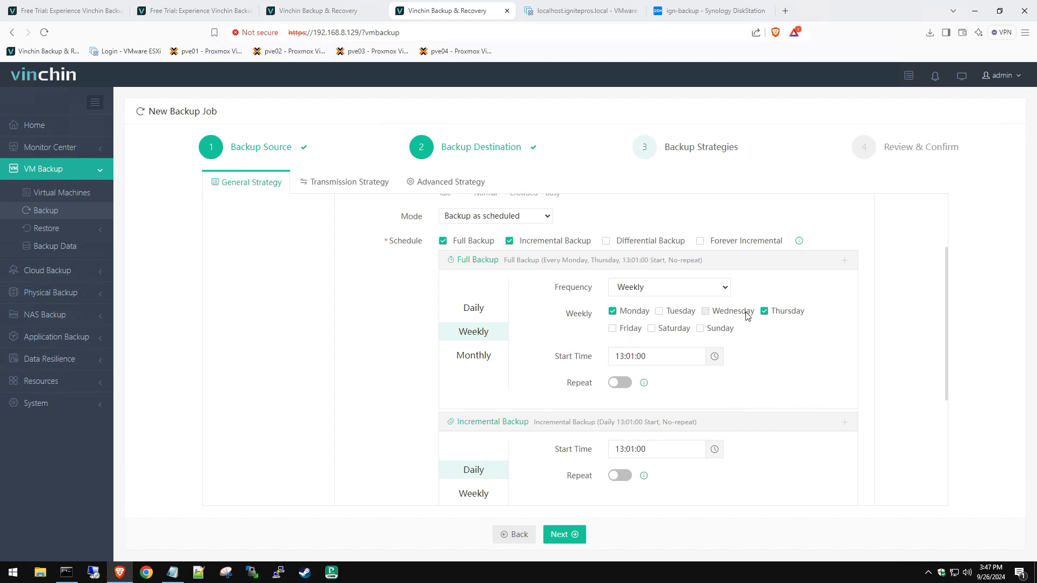
left_click(764, 311)
Step: Schedule incremental backups daily starting at 02:00:00
scroll(562, 462, "down", 2)
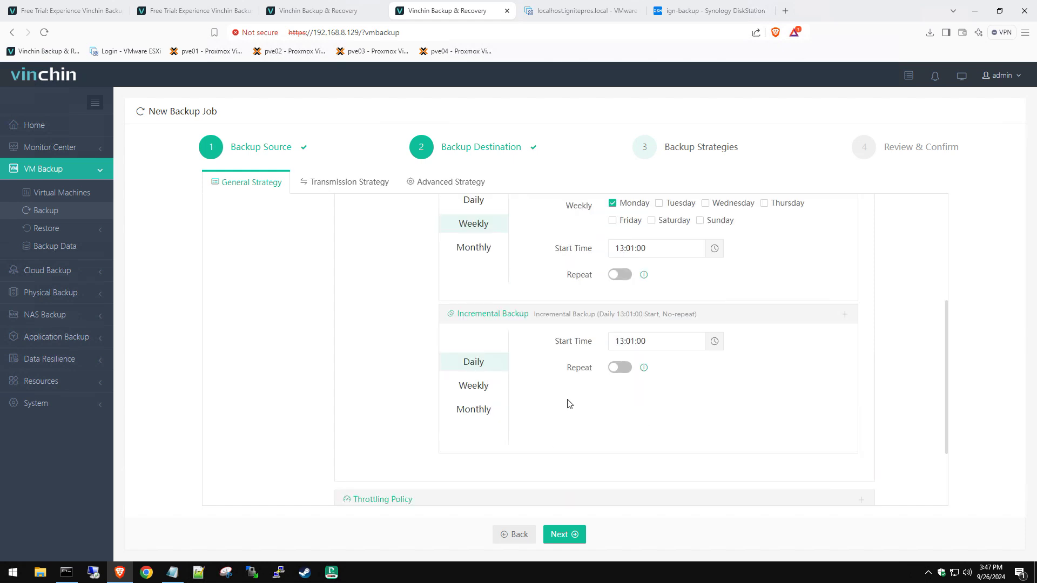
left_click(474, 409)
left_click(473, 392)
left_click(474, 363)
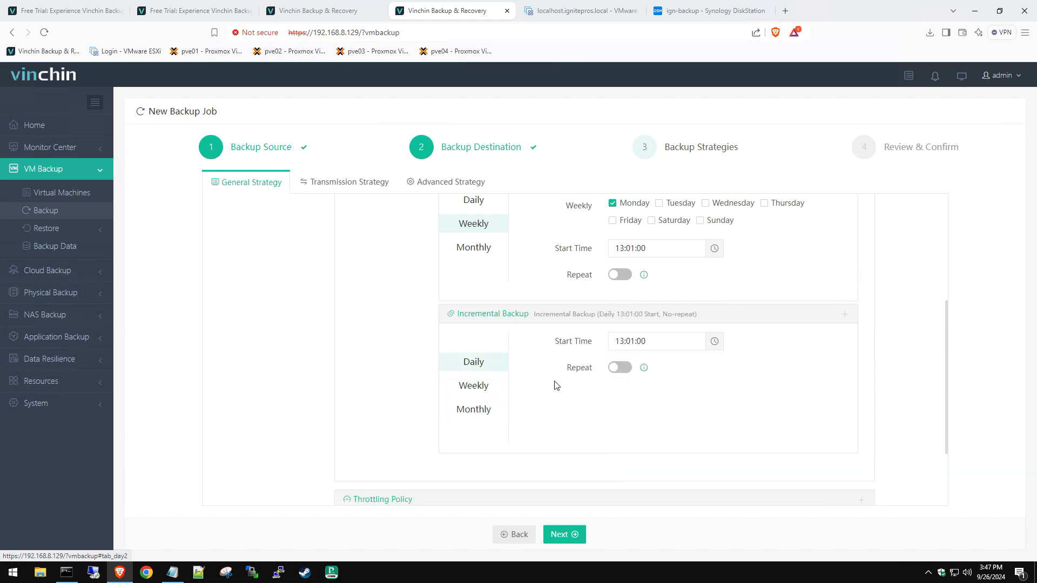
left_click(624, 341)
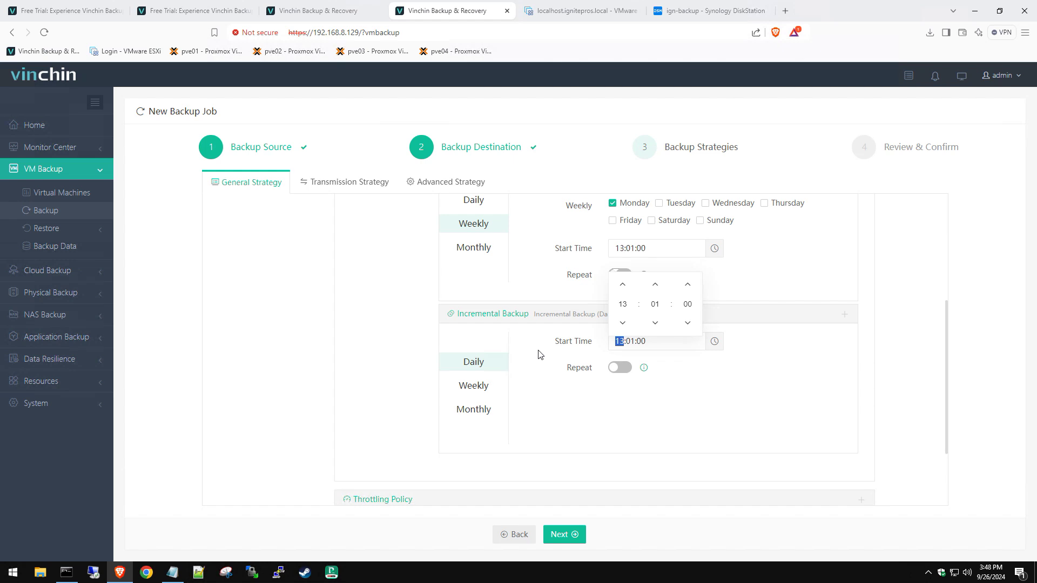
type("02:00")
left_click(643, 426)
scroll(637, 426, "down", 1)
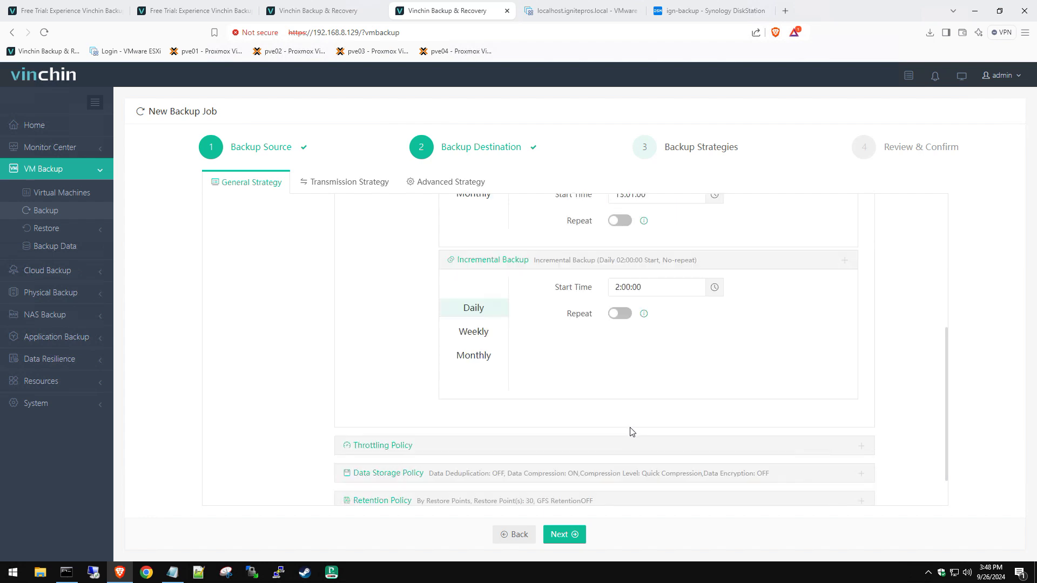
Step: Check the Throttling, Data Storage, Retention and Advanced Strategy defaults, then continue to Review & Confirm
scroll(551, 451, "down", 1)
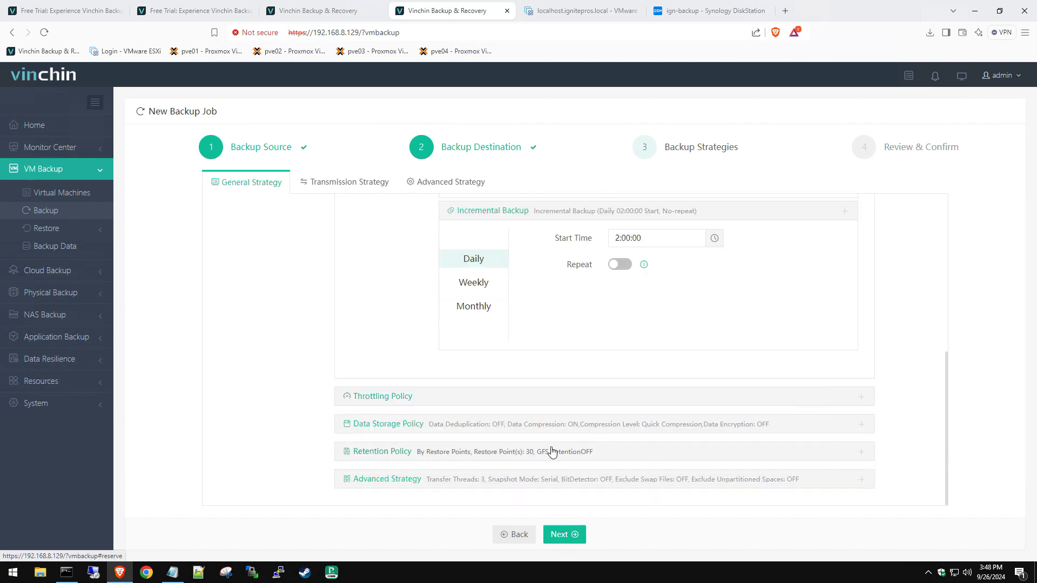
left_click(407, 397)
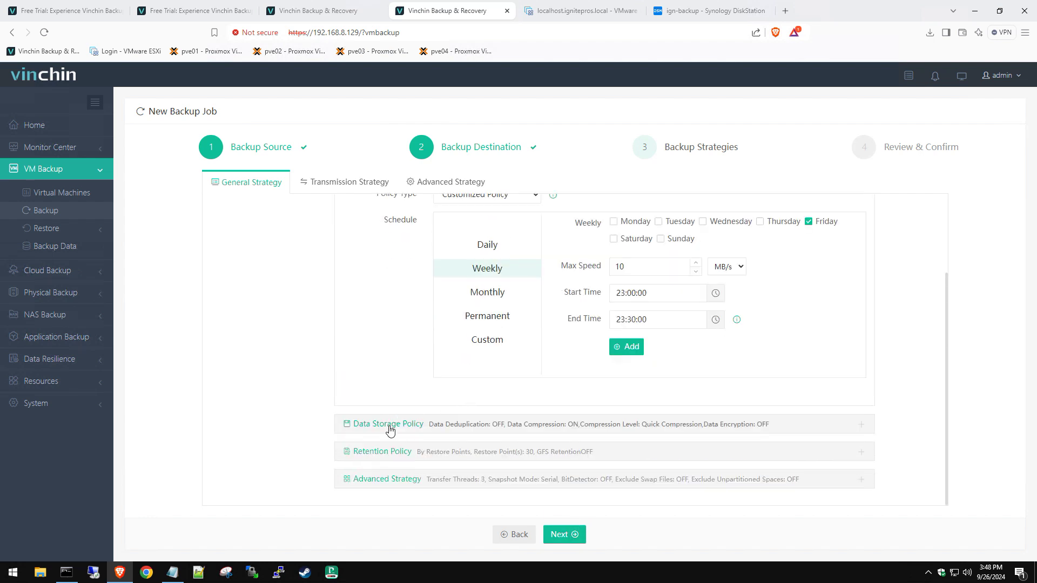
left_click(388, 425)
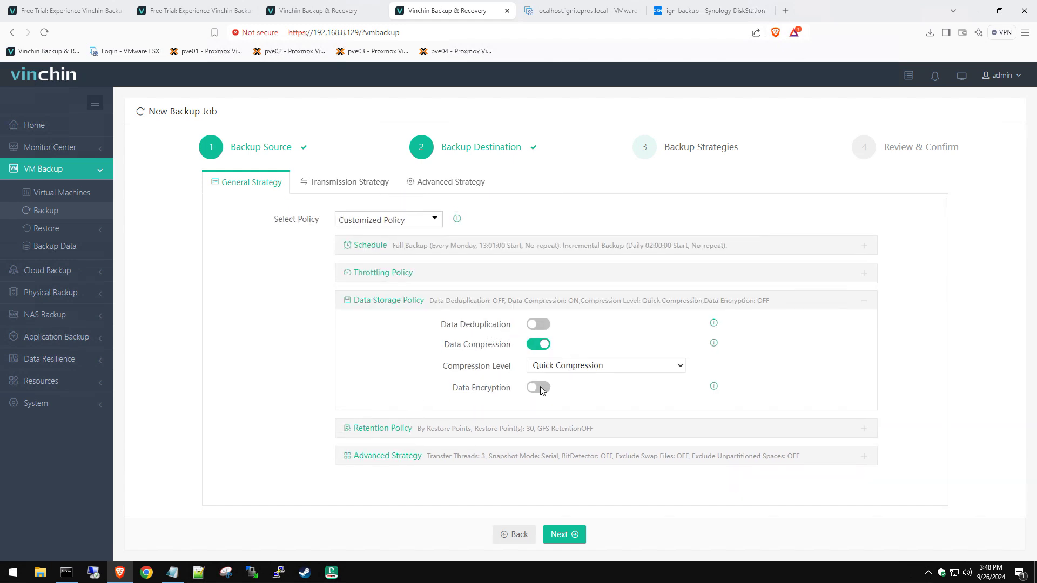
left_click(403, 429)
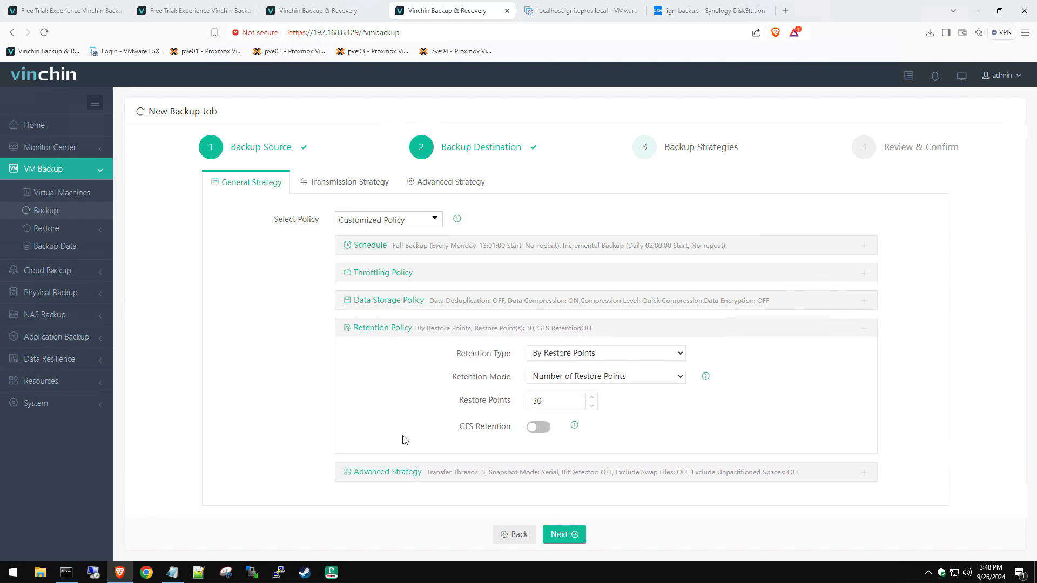
left_click(393, 472)
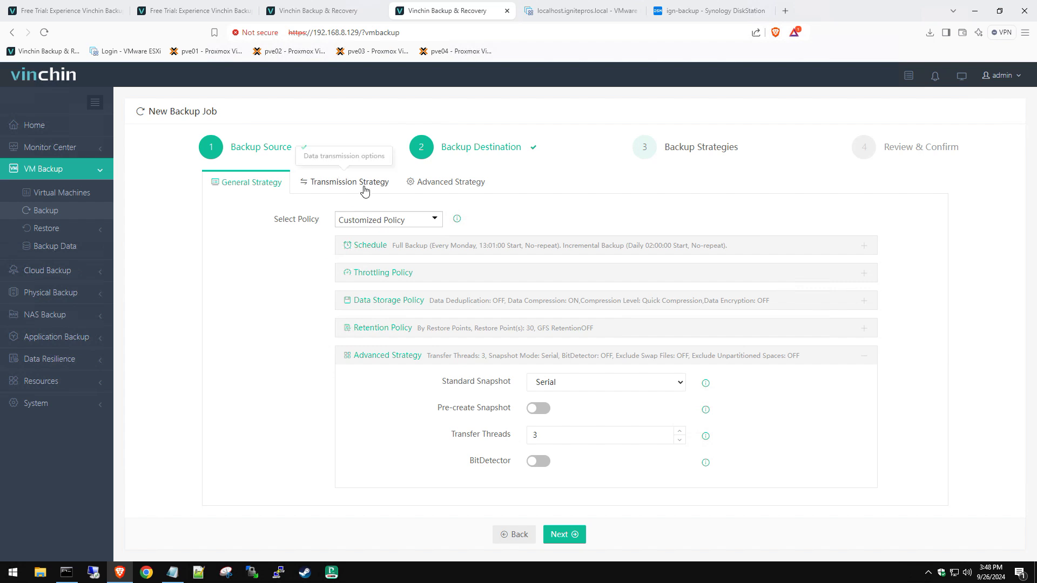
left_click(562, 534)
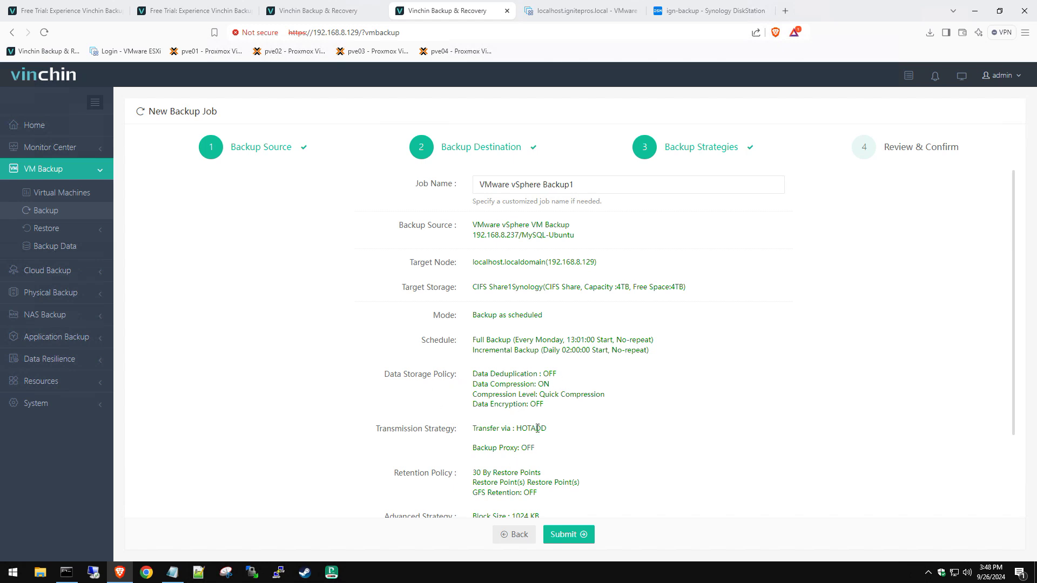
Step: Submit the VMware vSphere Backup1 job targeting CIFS Share1Synology
scroll(514, 469, "down", 2)
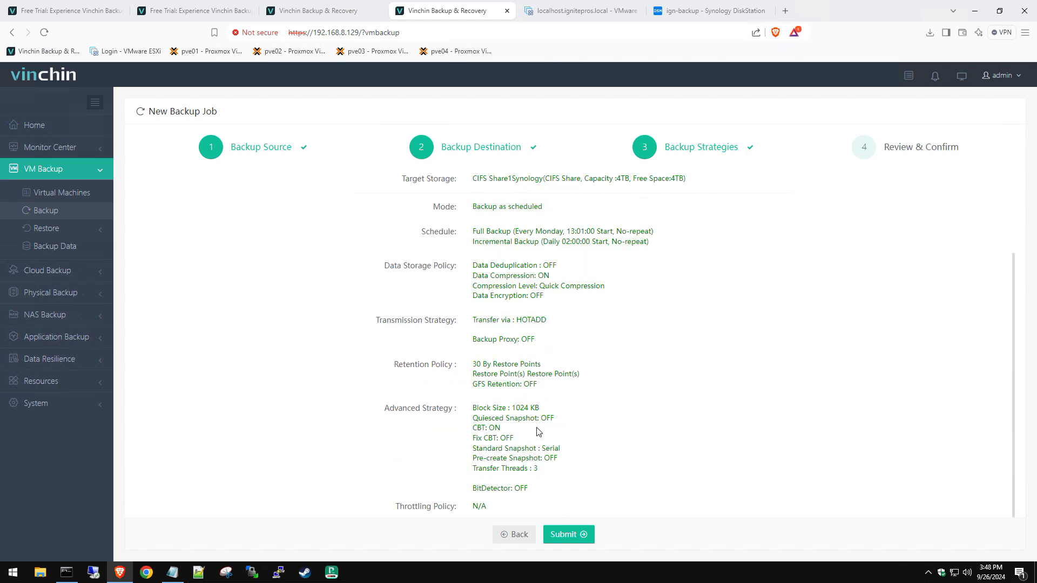
left_click(565, 534)
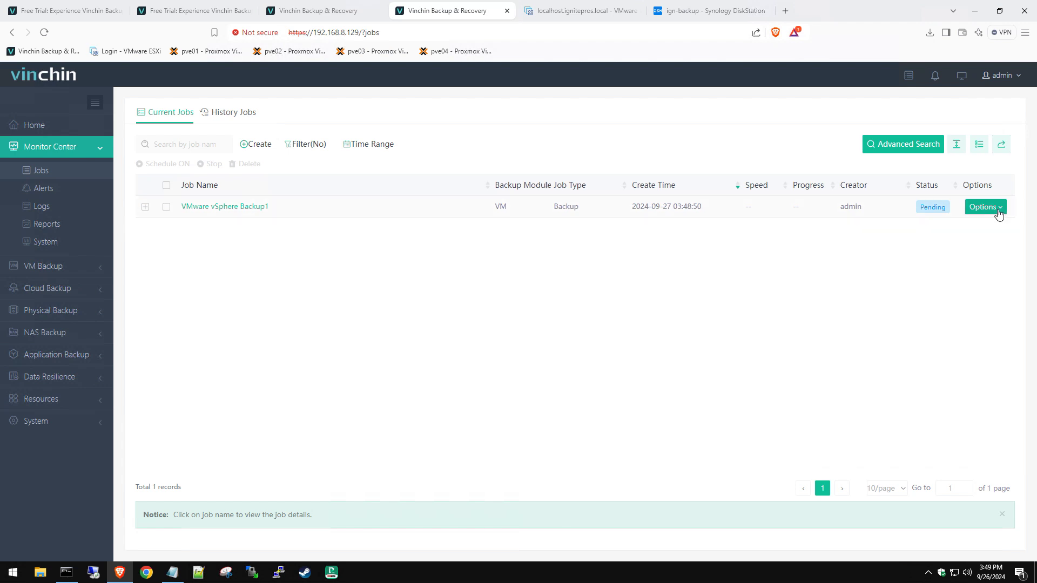
Step: Run a full backup of VMware vSphere Backup1 now via Start Full
left_click(998, 211)
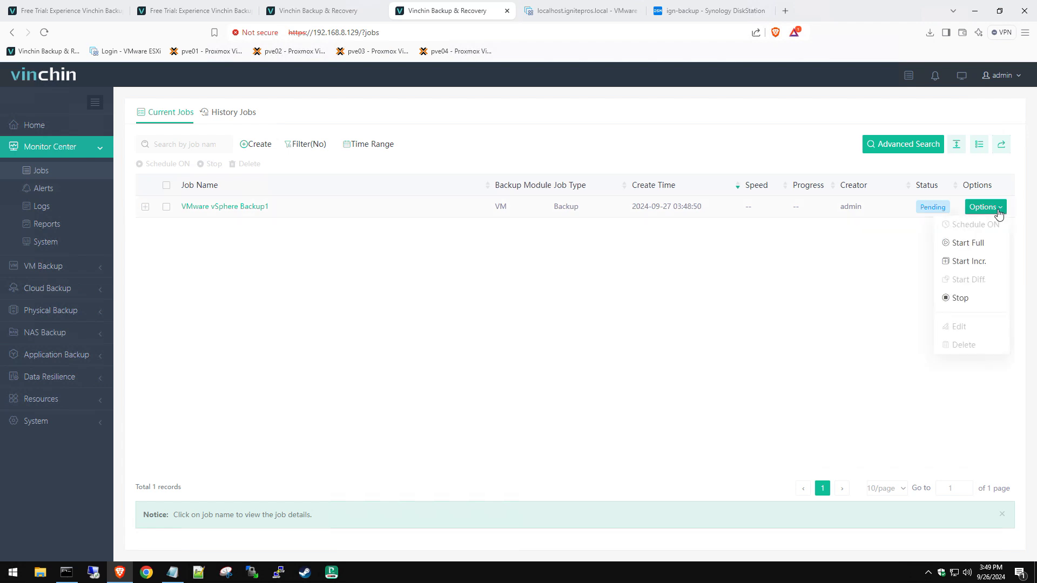
left_click(983, 249)
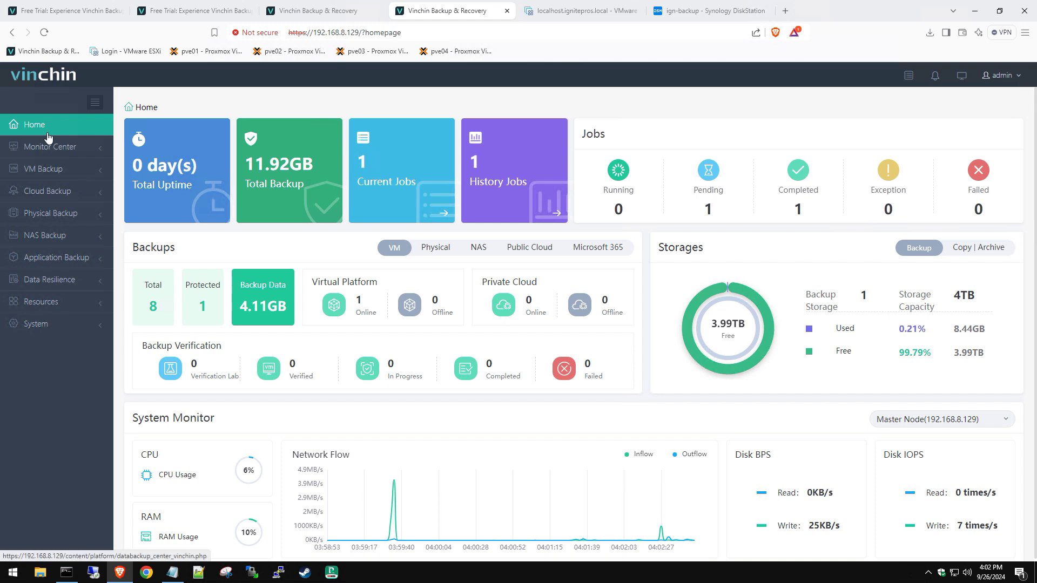
Step: Confirm MySQL-Ubuntu is Protected in VM Backup > Virtual Machines, then start a Full Restore job
left_click(54, 170)
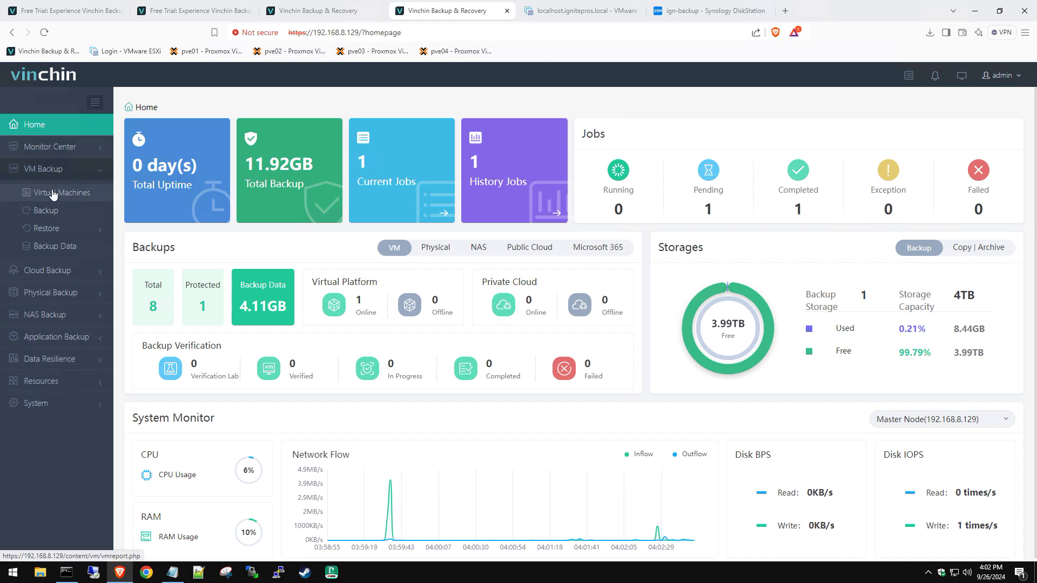
left_click(53, 195)
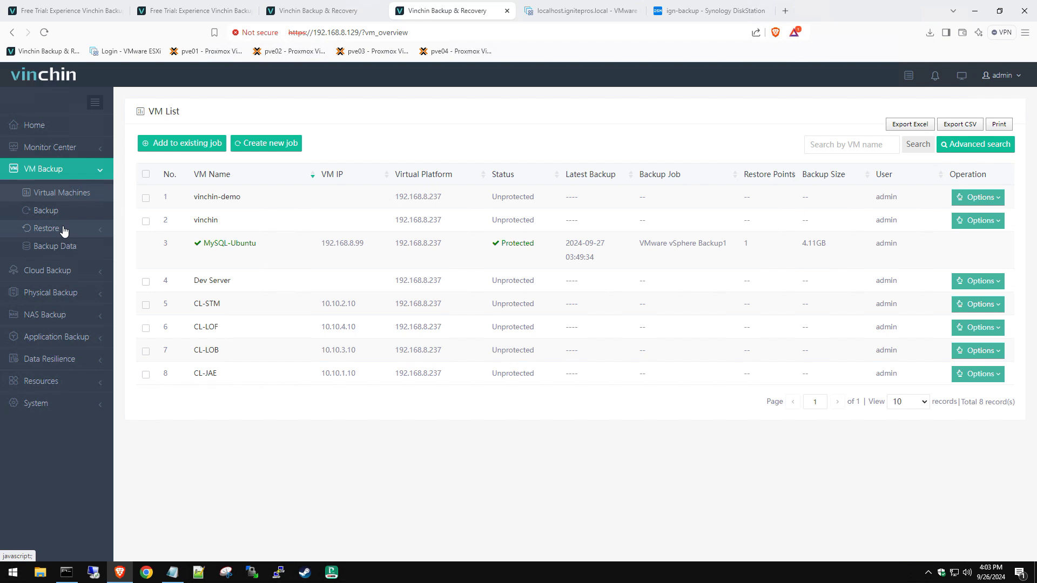
left_click(63, 230)
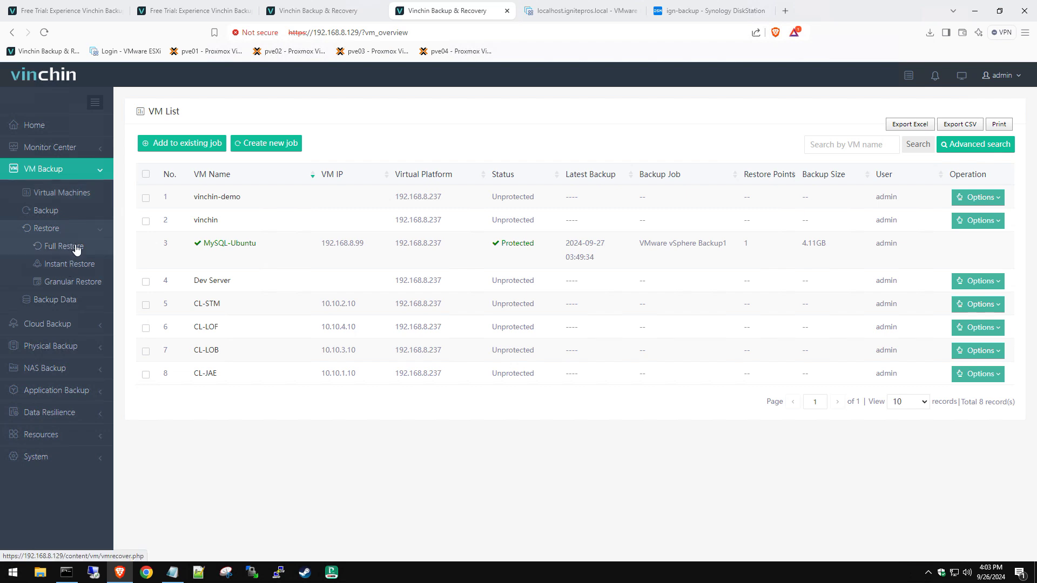
left_click(63, 246)
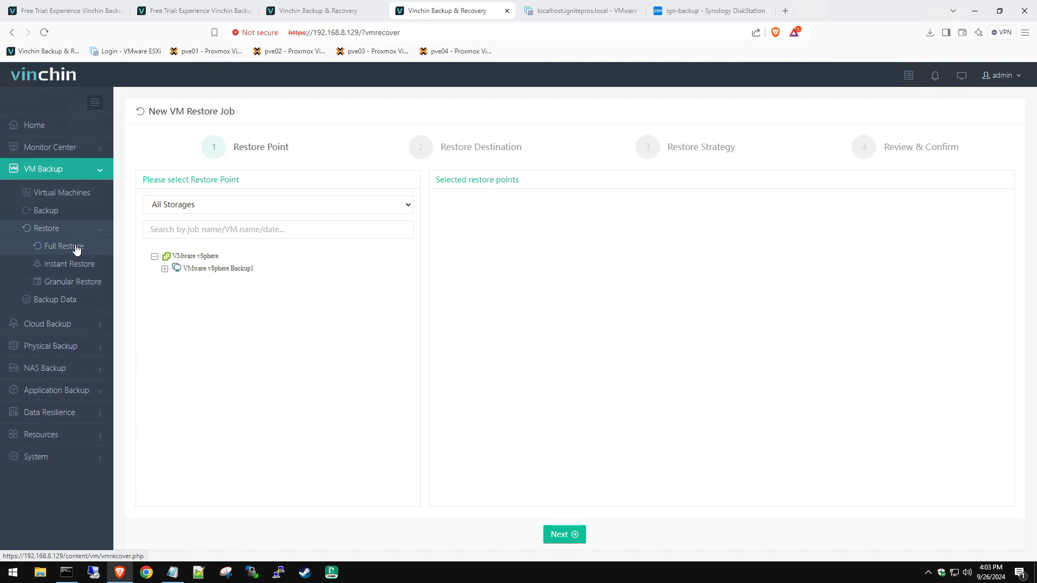
Step: Switch to a new Instant Restore job showing the VMware vSphere Backup1 backups
left_click(81, 267)
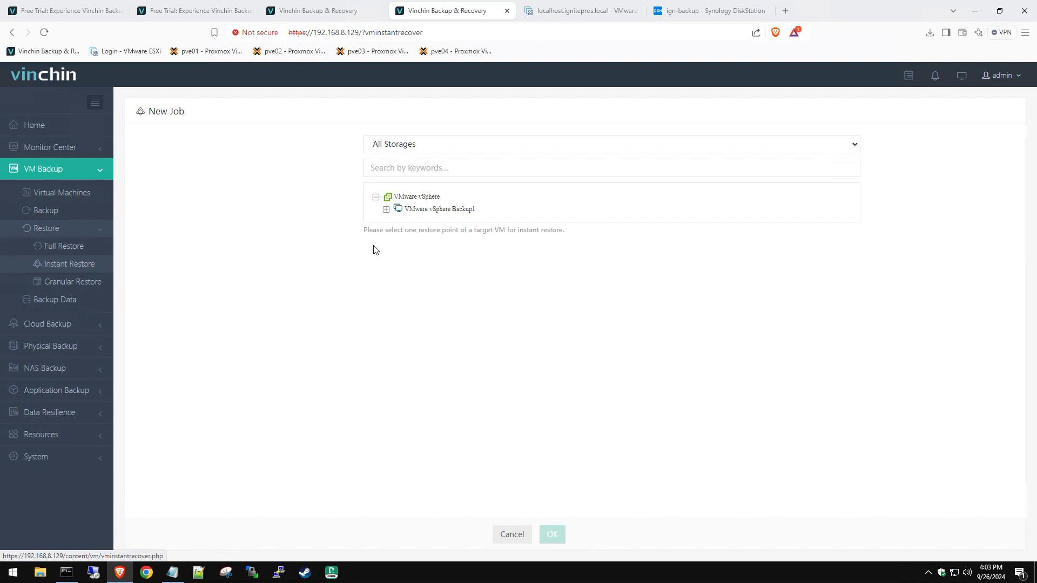
left_click(386, 209)
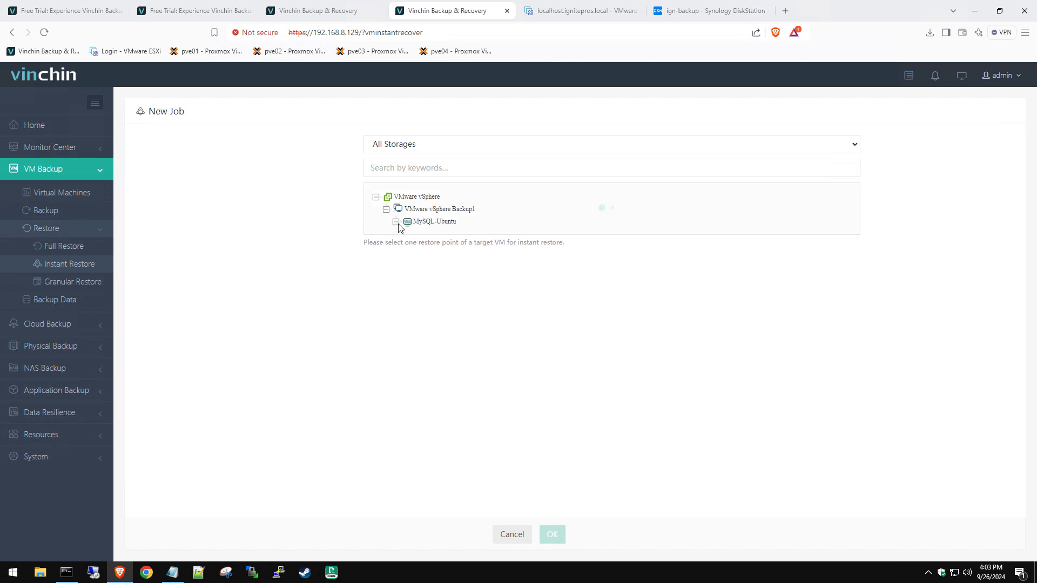
left_click(396, 222)
left_click(416, 234)
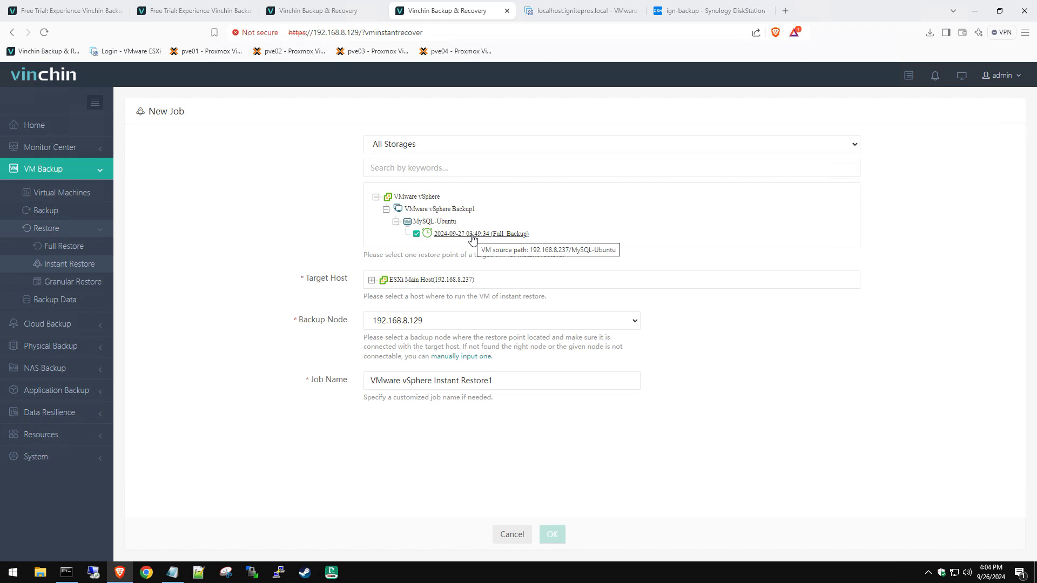
left_click(373, 281)
left_click(393, 292)
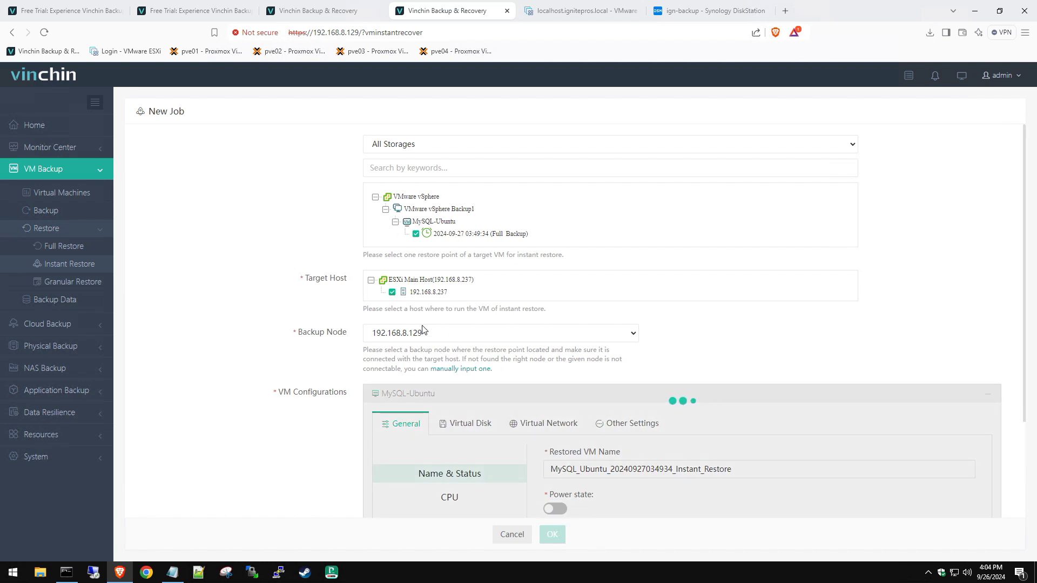
Step: Set RAM to 16 GB, name the job 'VMware vSphere Instant Restore test', and create it
scroll(302, 363, "down", 2)
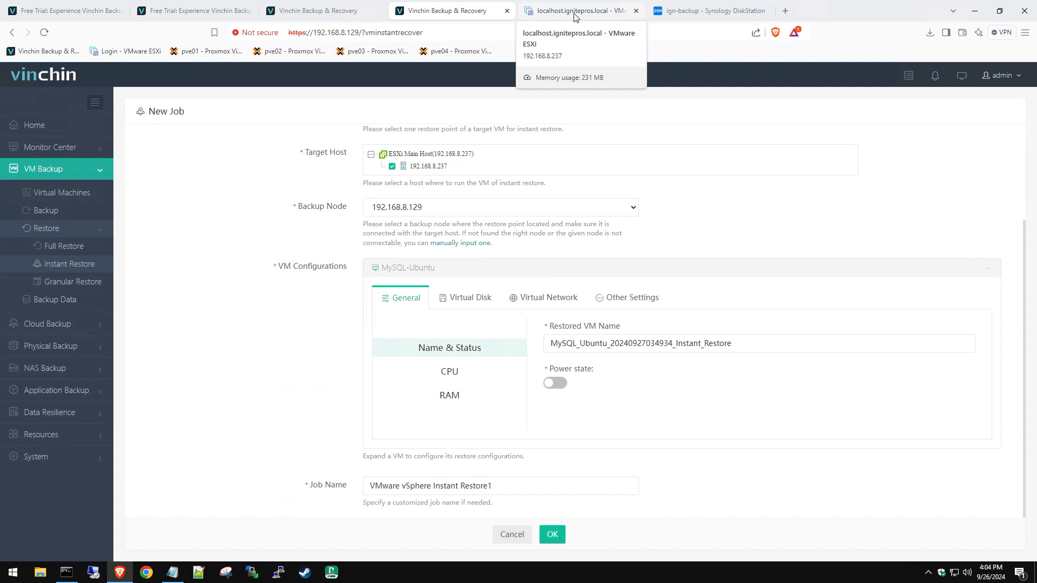
left_click(452, 372)
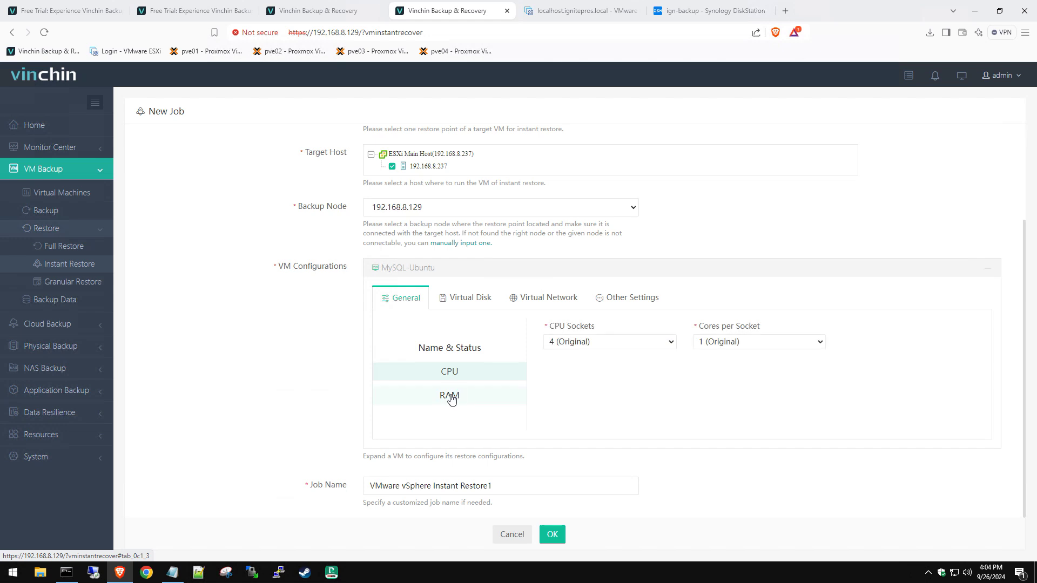
left_click(452, 398)
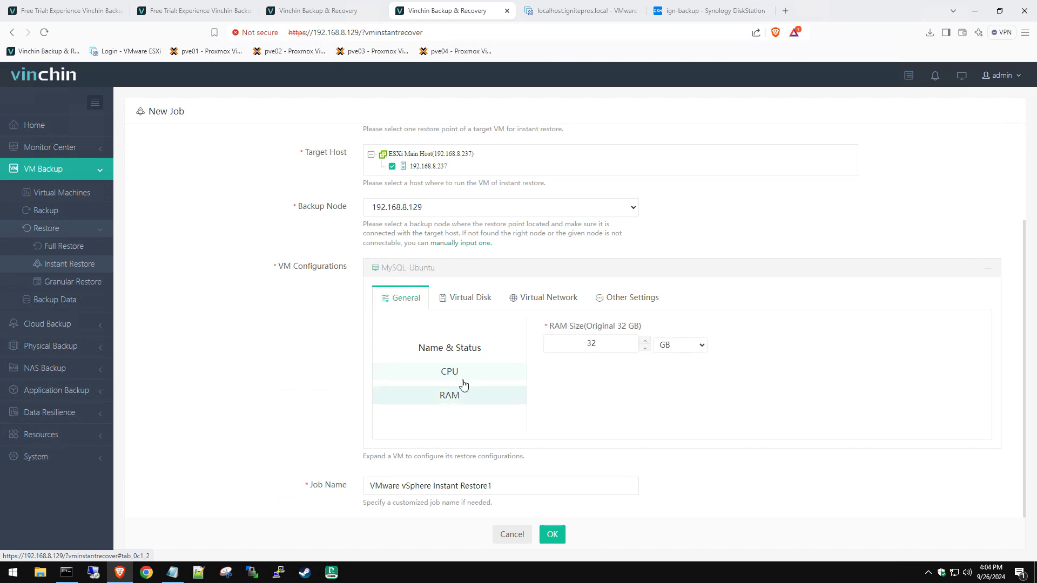
double_click(578, 339)
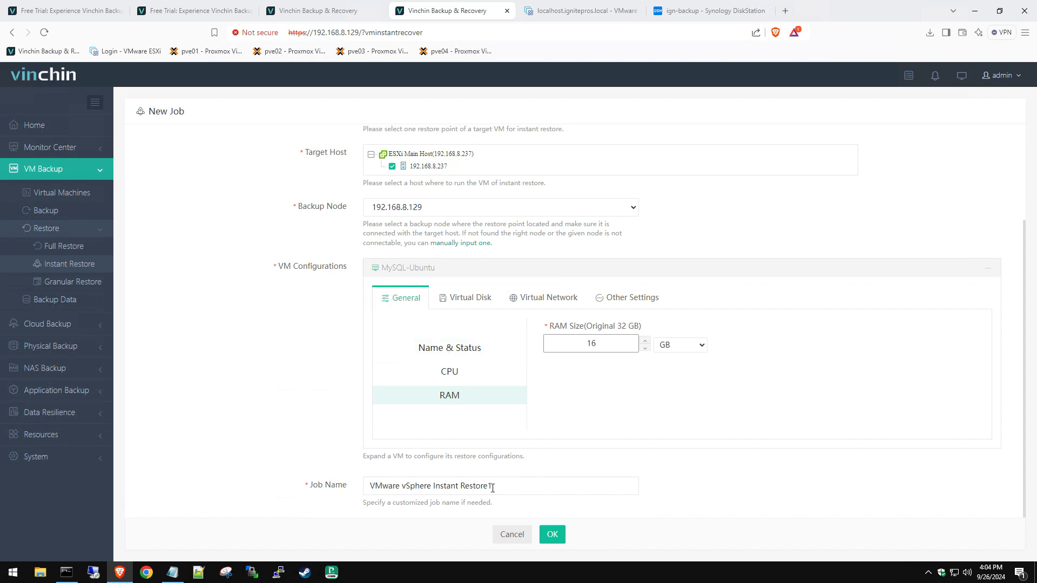
left_click(509, 487)
key("BackSpace")
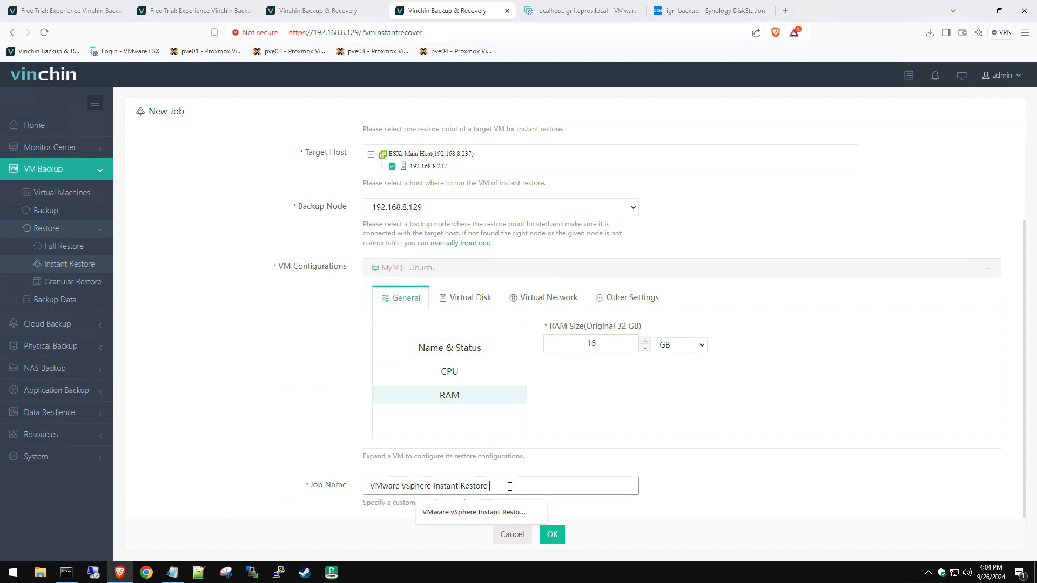
type("test")
left_click(552, 535)
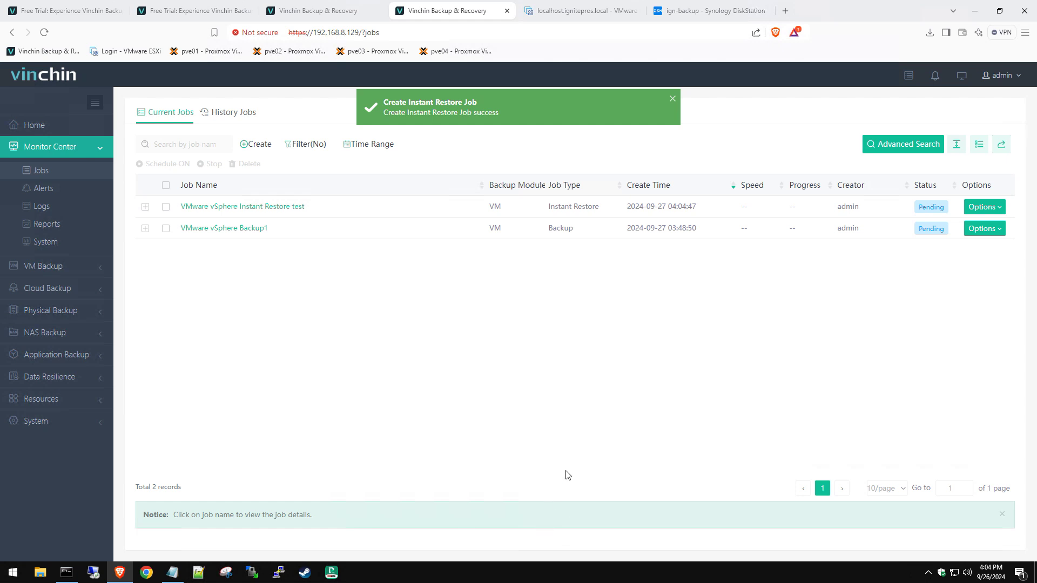
Step: Start the VMware vSphere Instant Restore test job and expand its details row
left_click(558, 14)
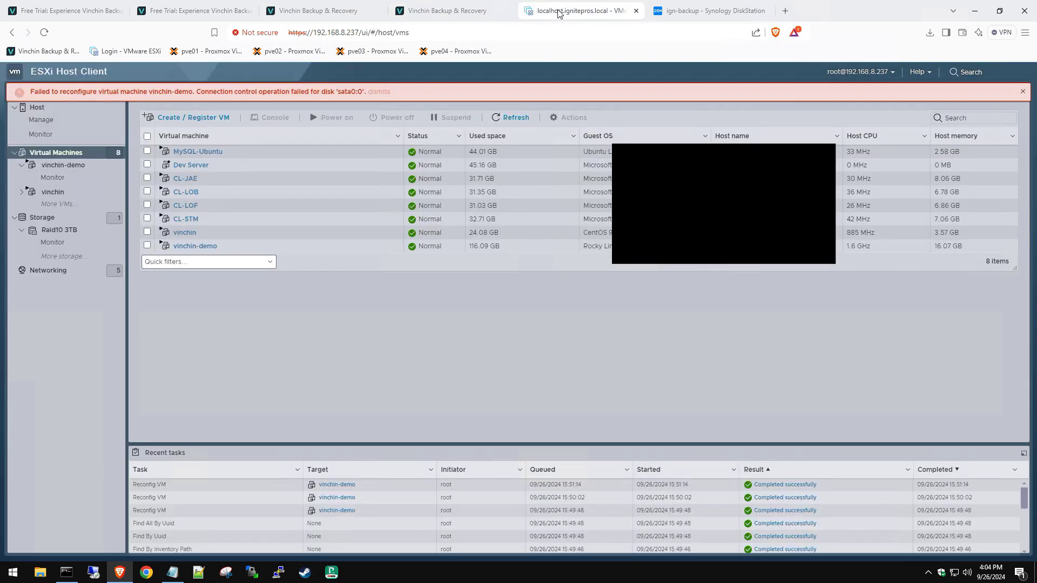
left_click(376, 92)
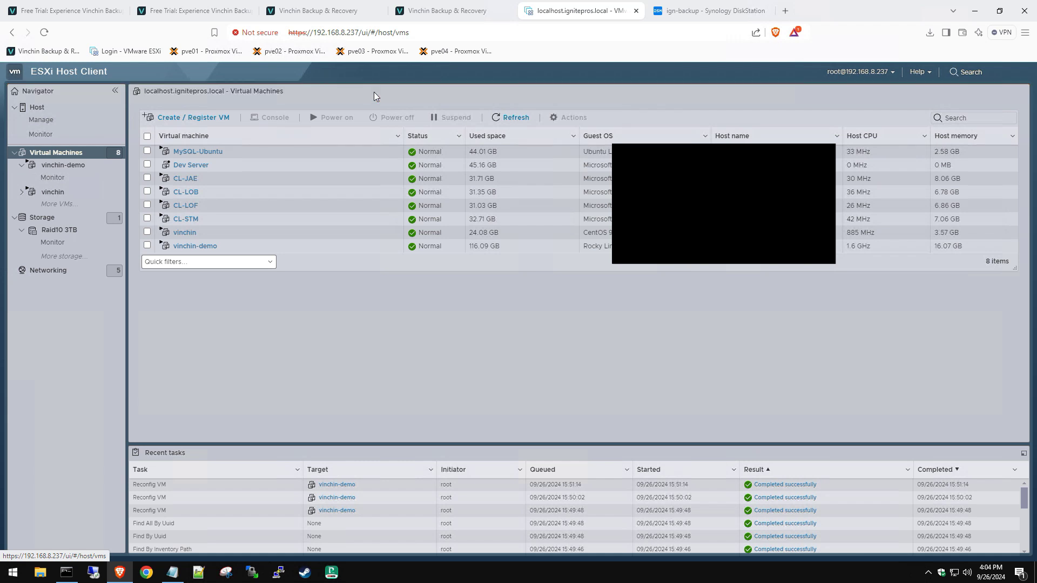
key("ctrl+shift+Tab")
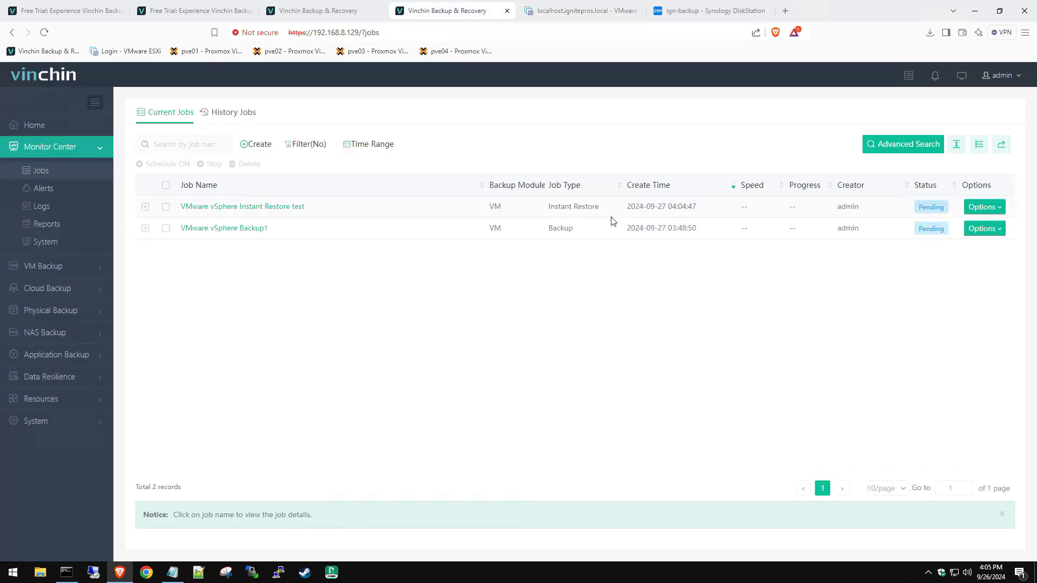
left_click(974, 210)
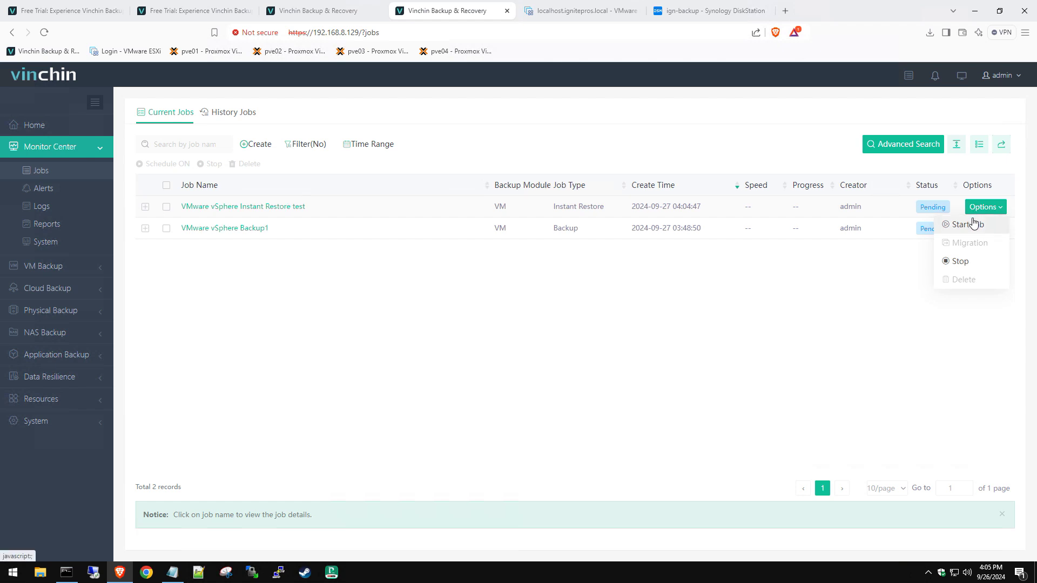
left_click(974, 224)
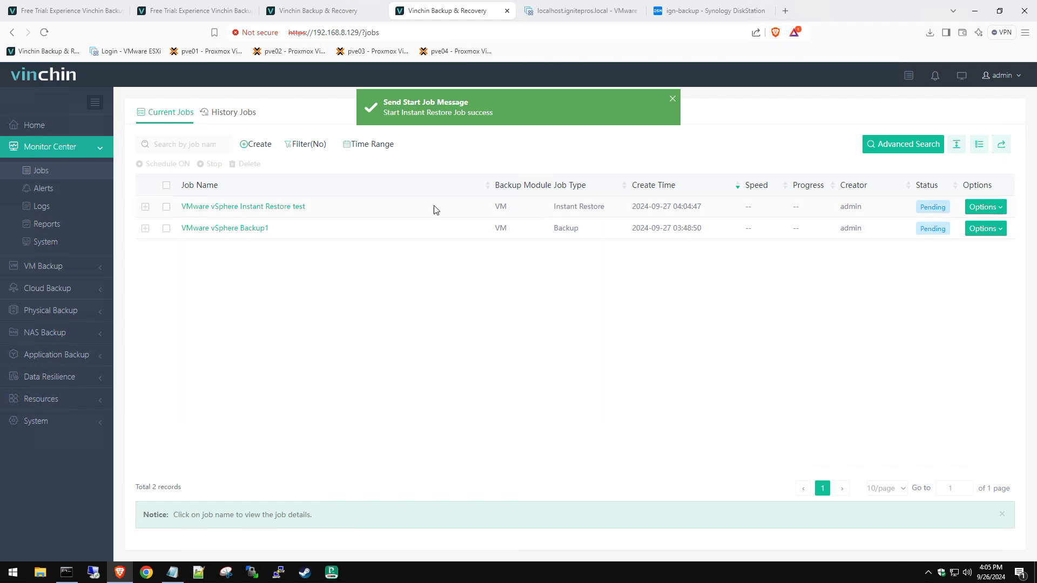
left_click(145, 207)
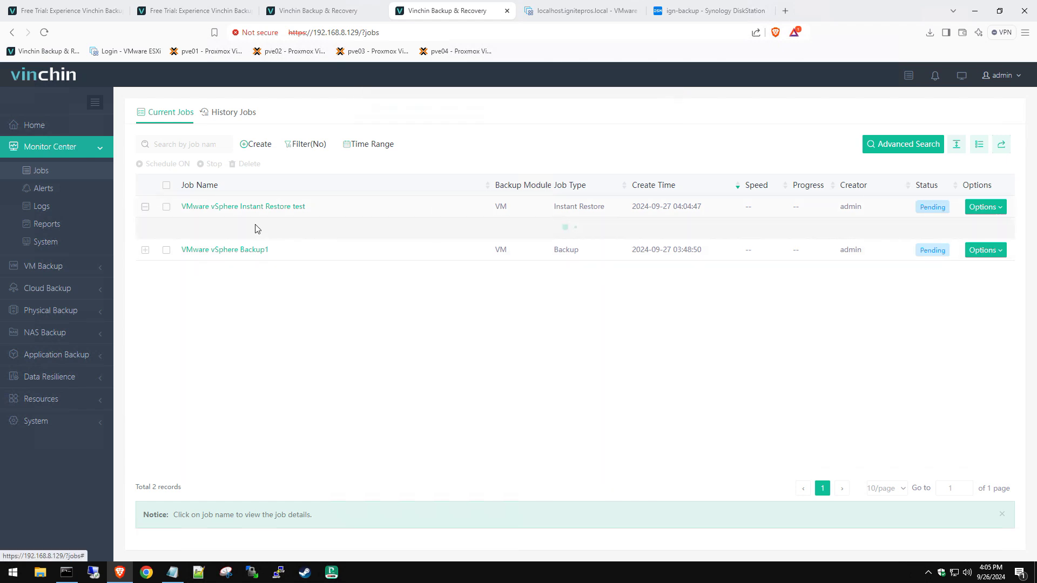
left_click(577, 11)
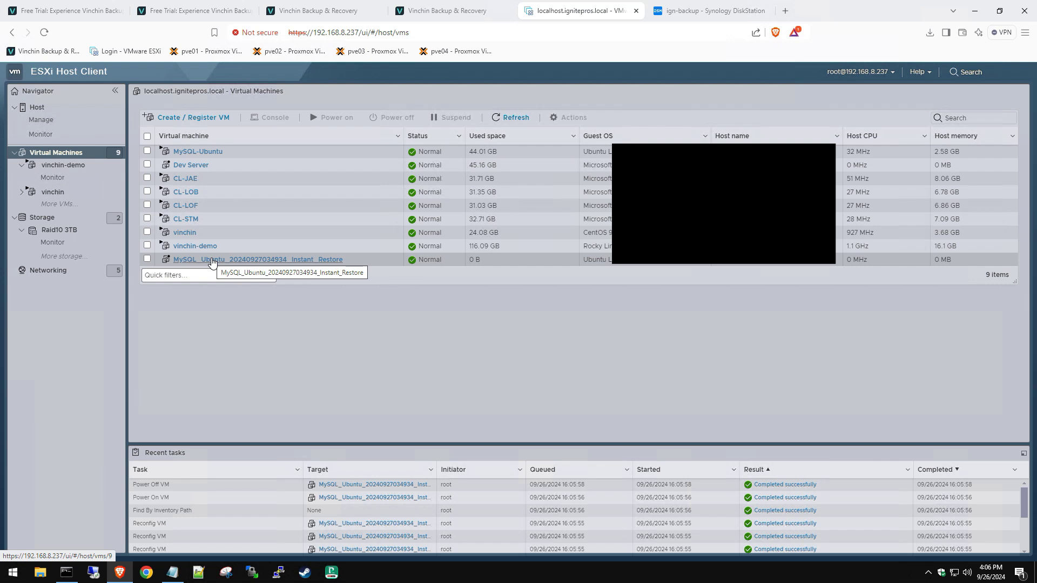
left_click(241, 261)
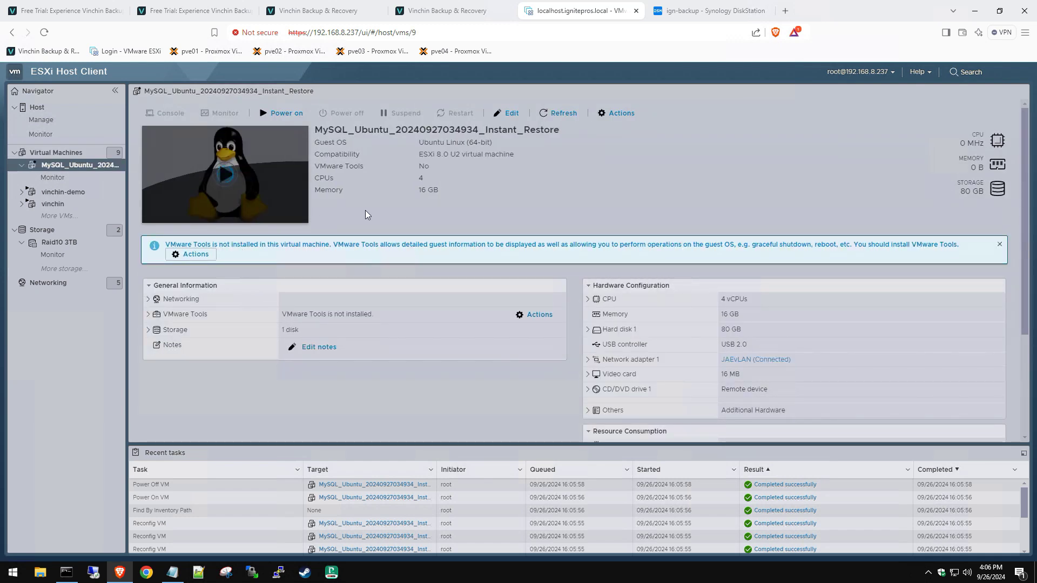
left_click(264, 163)
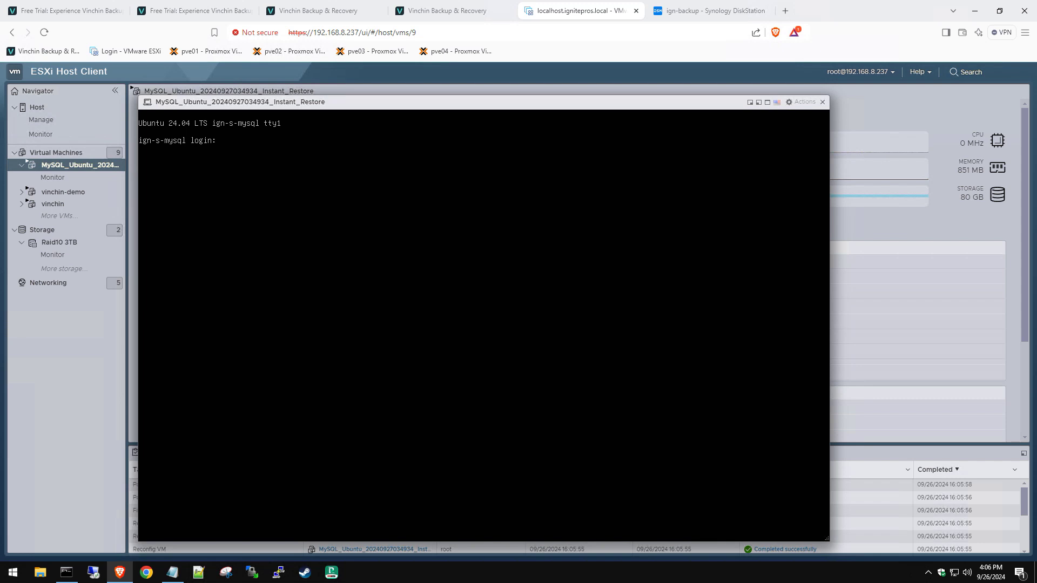
left_click(822, 102)
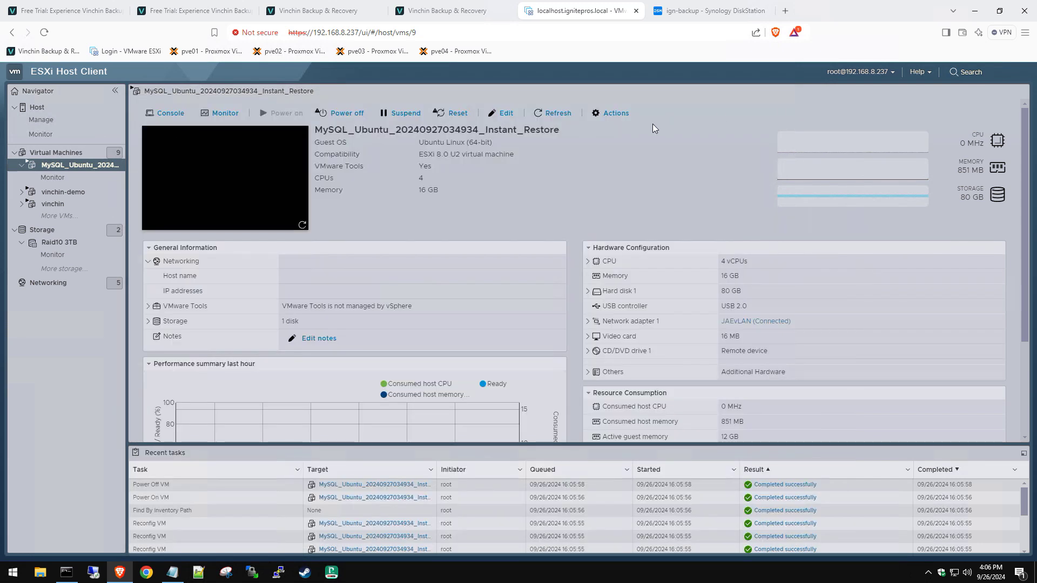
Step: Start a Full Restore job using MySQL-Ubuntu's 2024-09-27 restore point
left_click(441, 11)
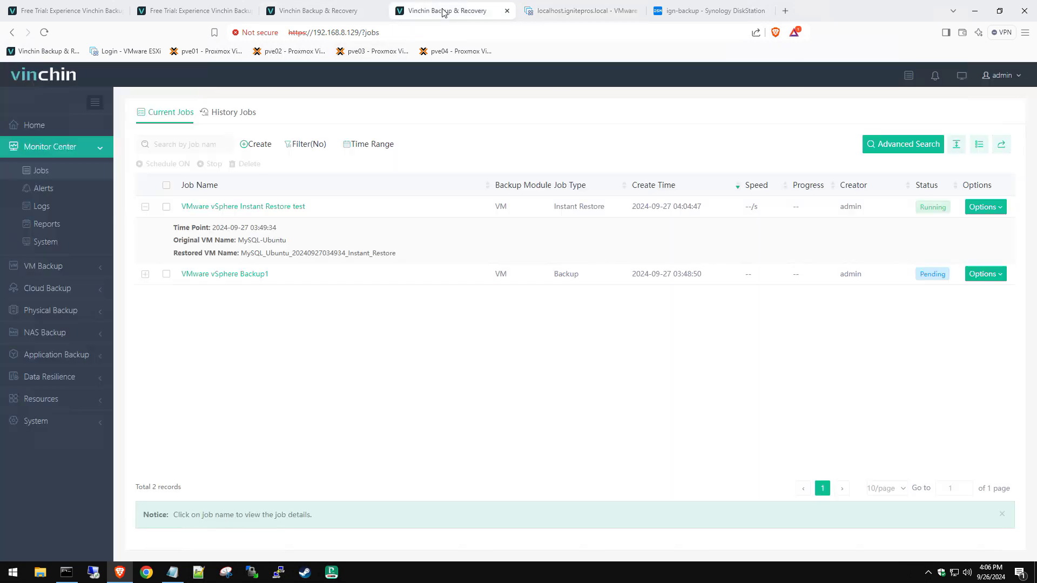
left_click(76, 270)
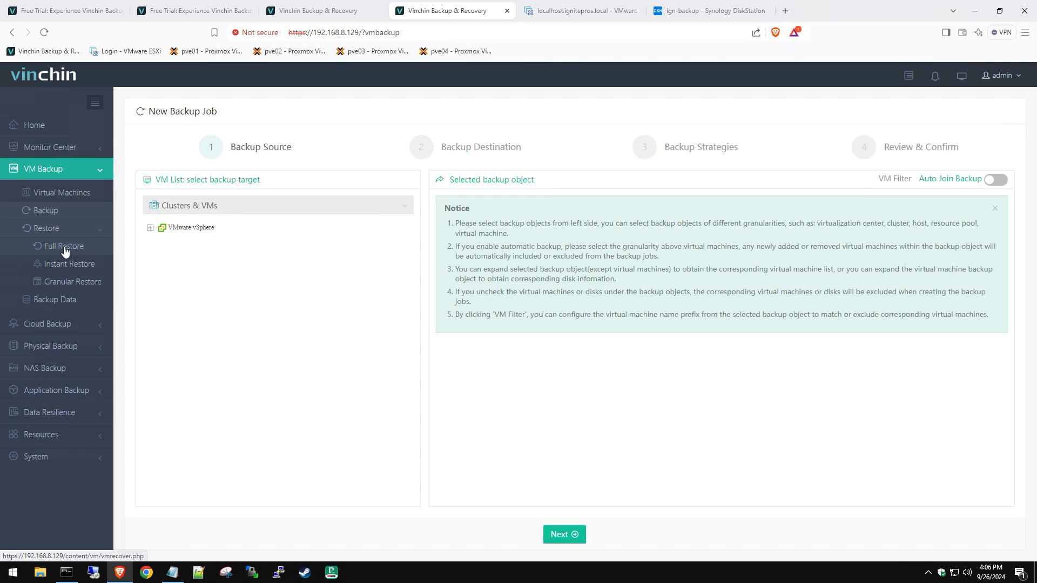
left_click(68, 250)
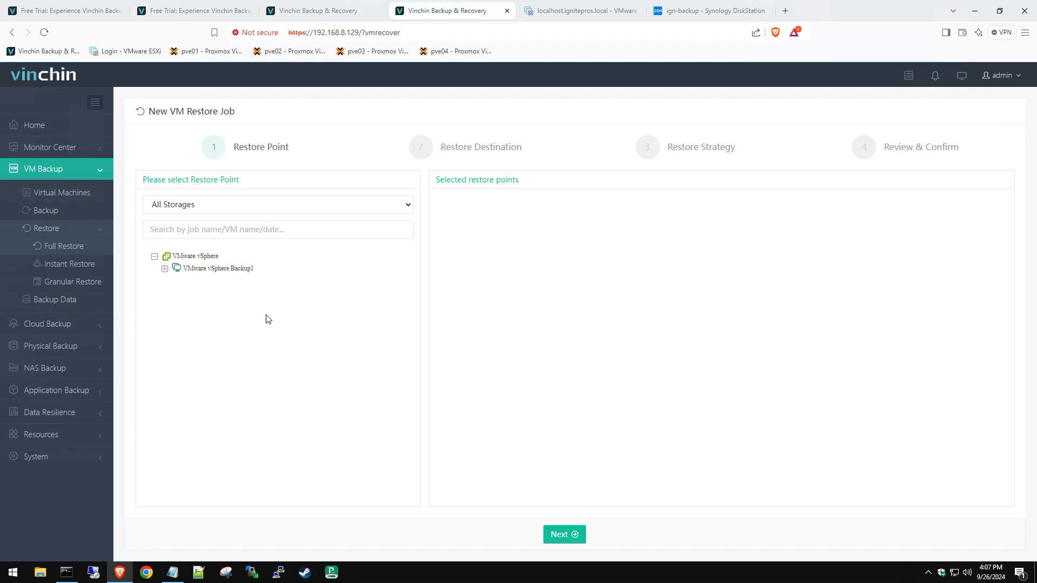
left_click(165, 269)
left_click(174, 281)
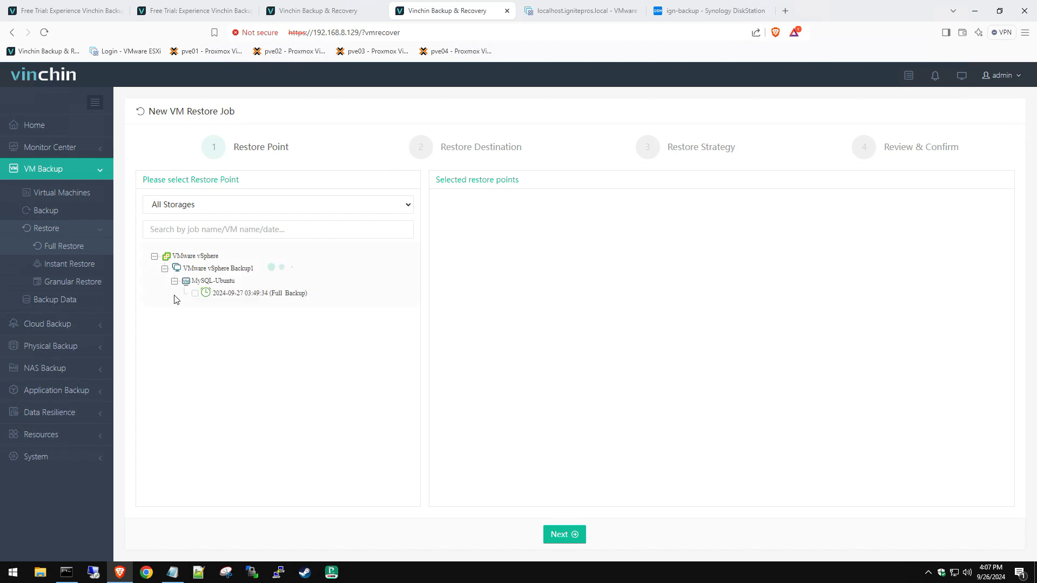
left_click(195, 294)
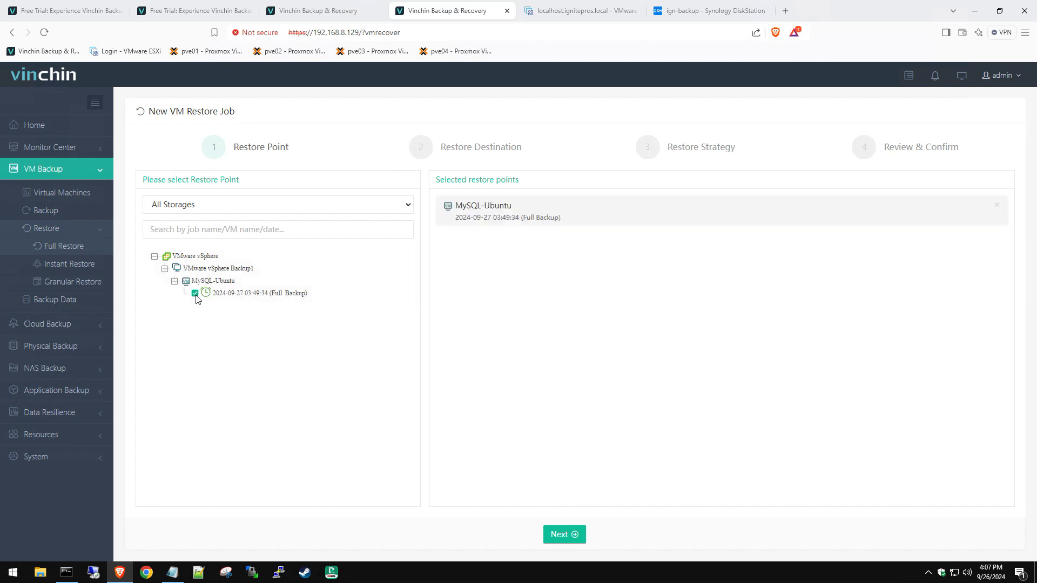
left_click(562, 535)
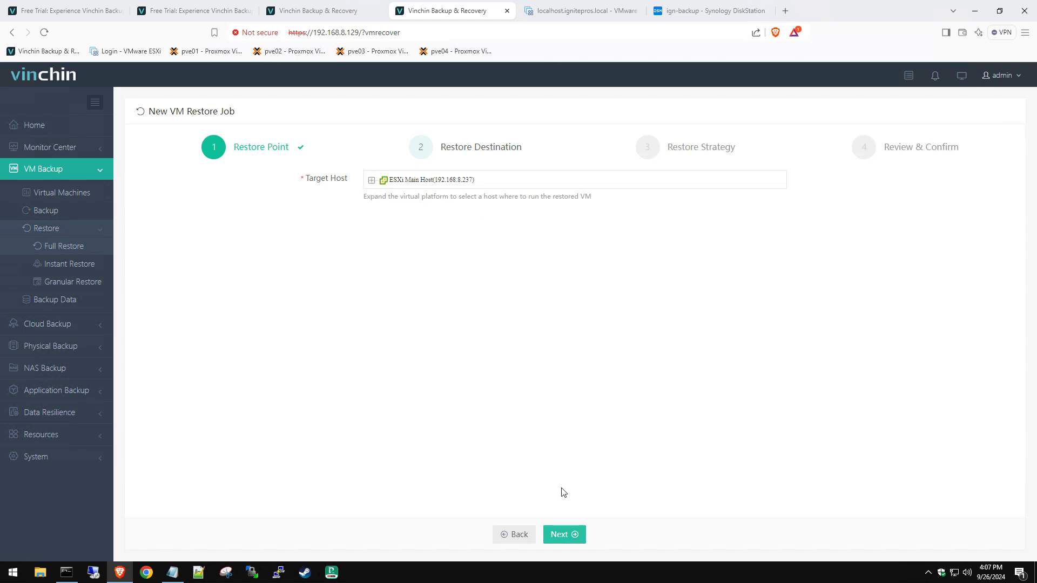
left_click(564, 535)
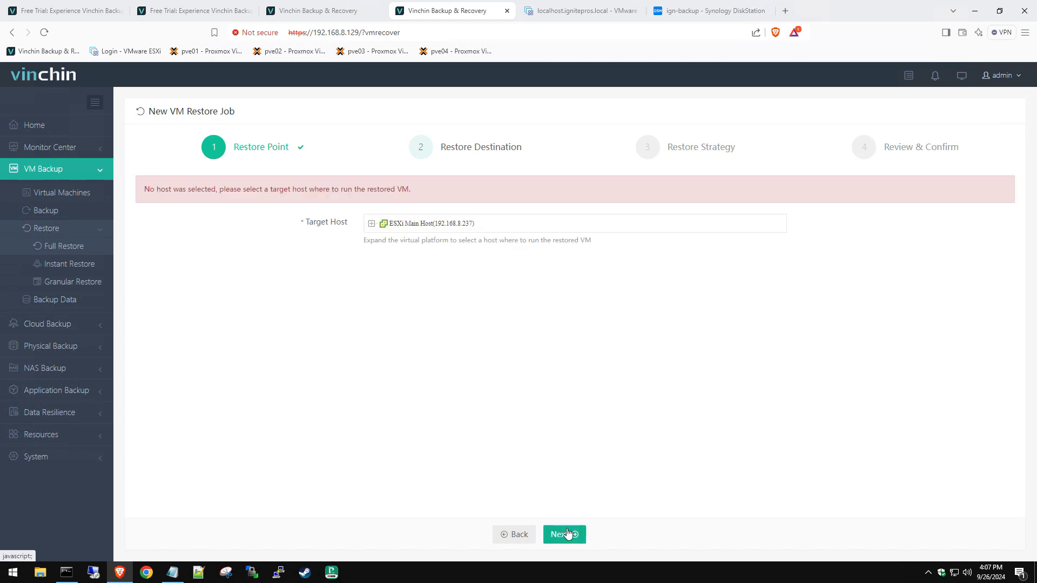
Step: Choose host 192.168.8.237 under ESXi Main Host as the restore destination
left_click(372, 223)
left_click(393, 235)
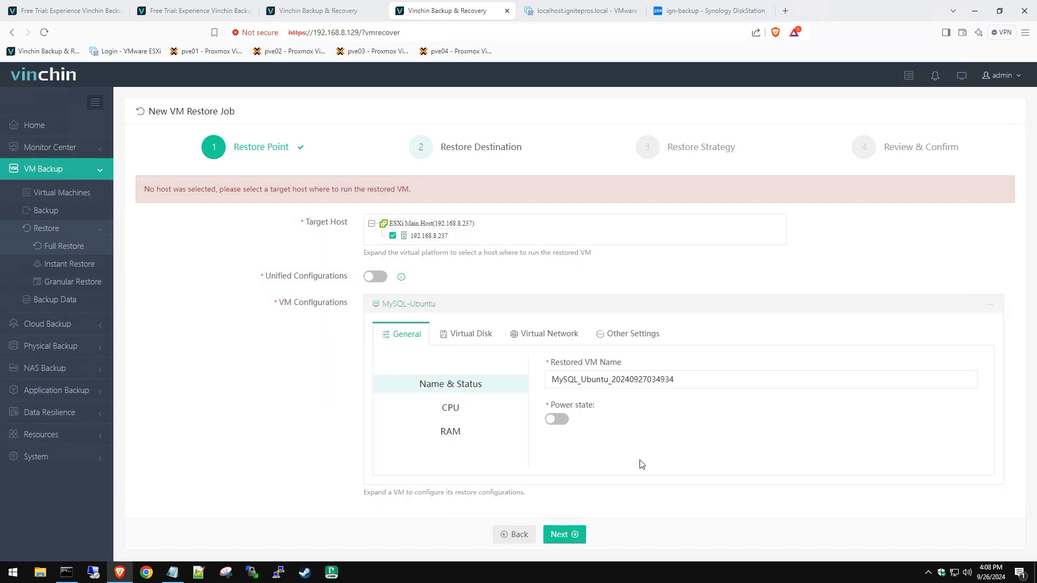
left_click(451, 412)
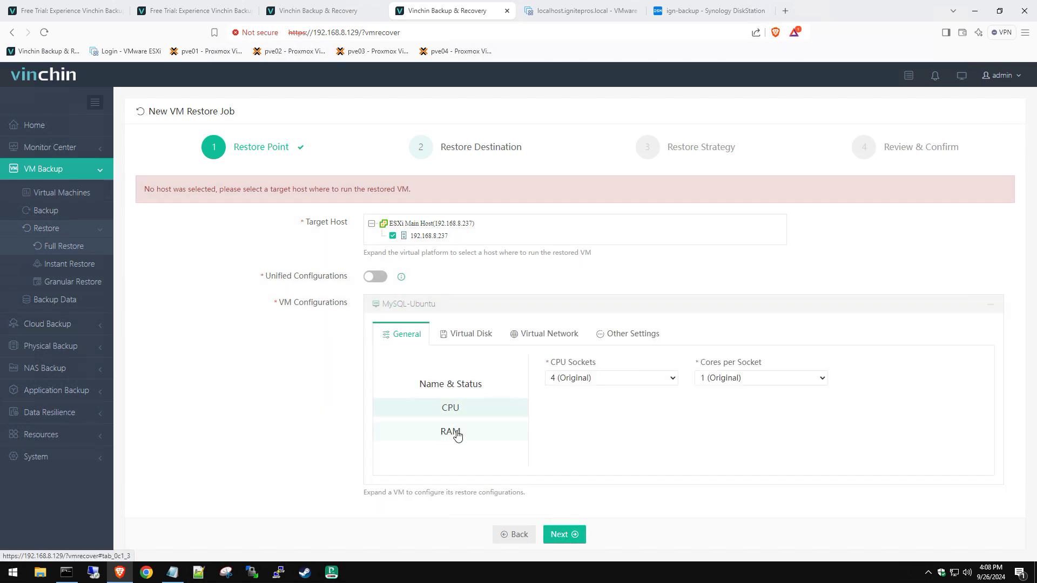
left_click(456, 434)
left_click(574, 536)
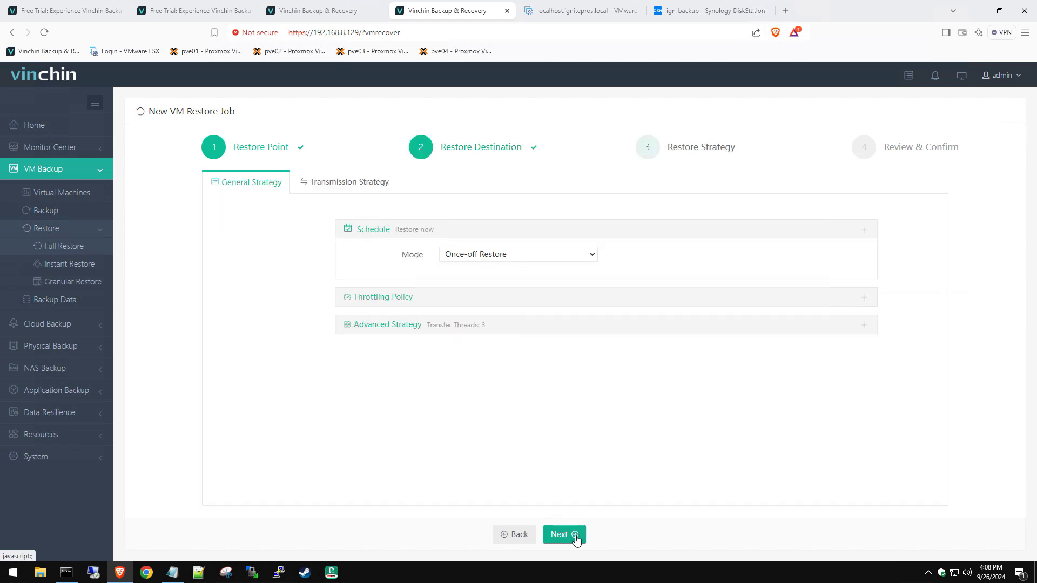
Step: Keep Once-off Restore as the restore mode and submit the job
left_click(486, 256)
left_click(486, 256)
left_click(487, 256)
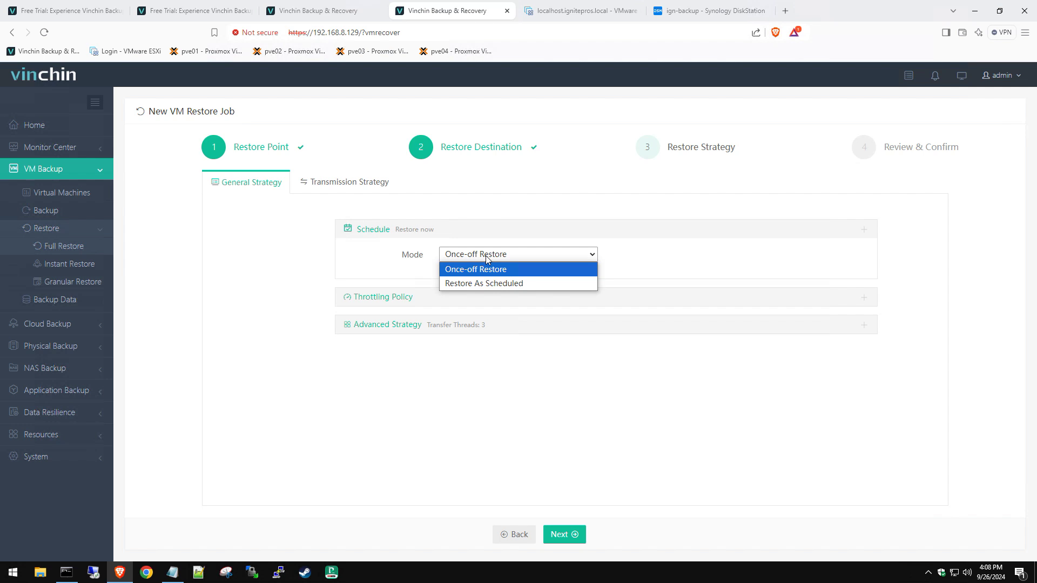
left_click(486, 259)
left_click(566, 536)
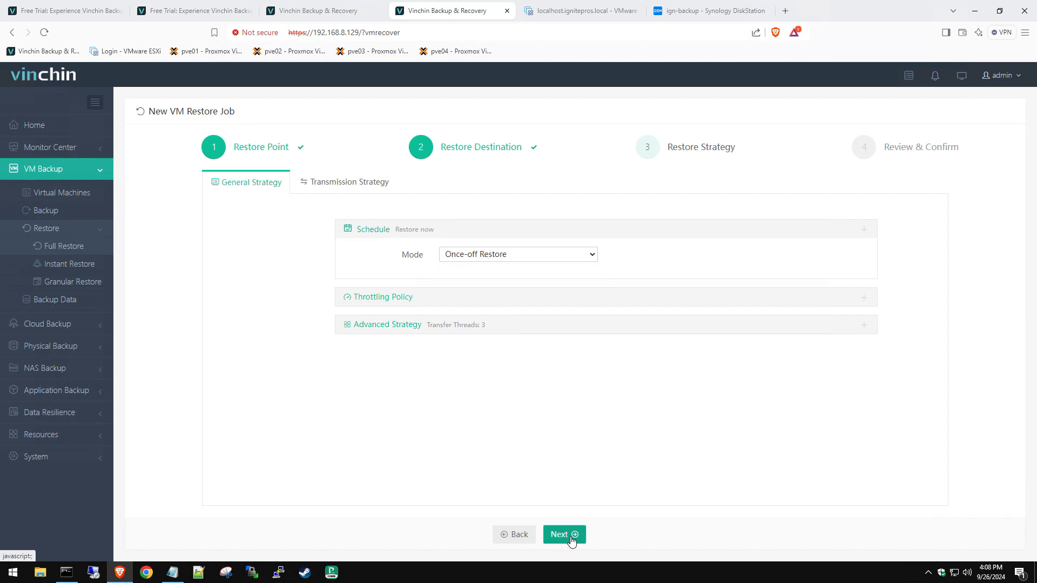
left_click(568, 536)
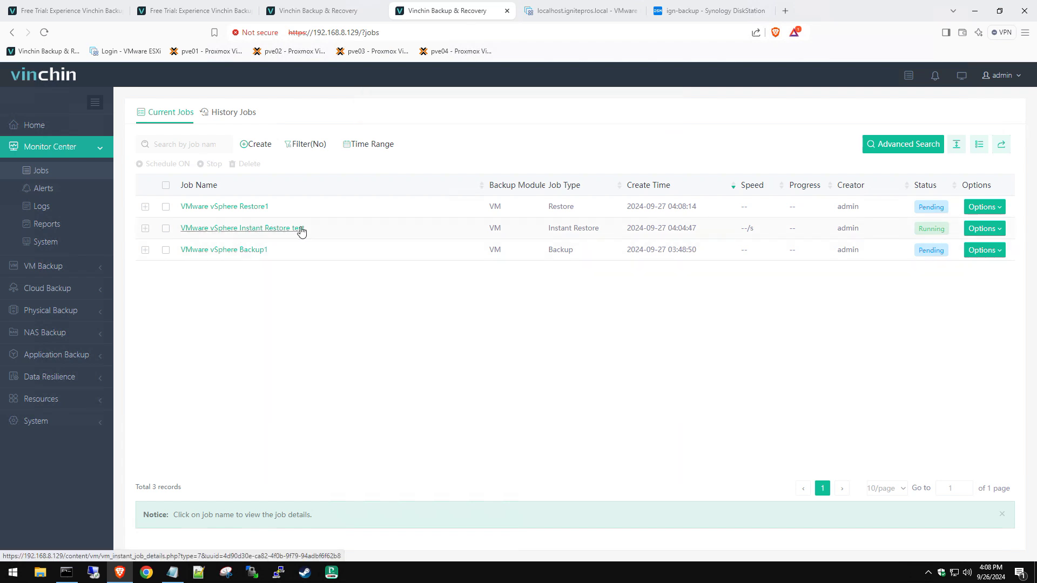
Step: Compare the ESXi VM list with the Vinchin jobs, where VMware vSphere Restore1 is now running
left_click(578, 16)
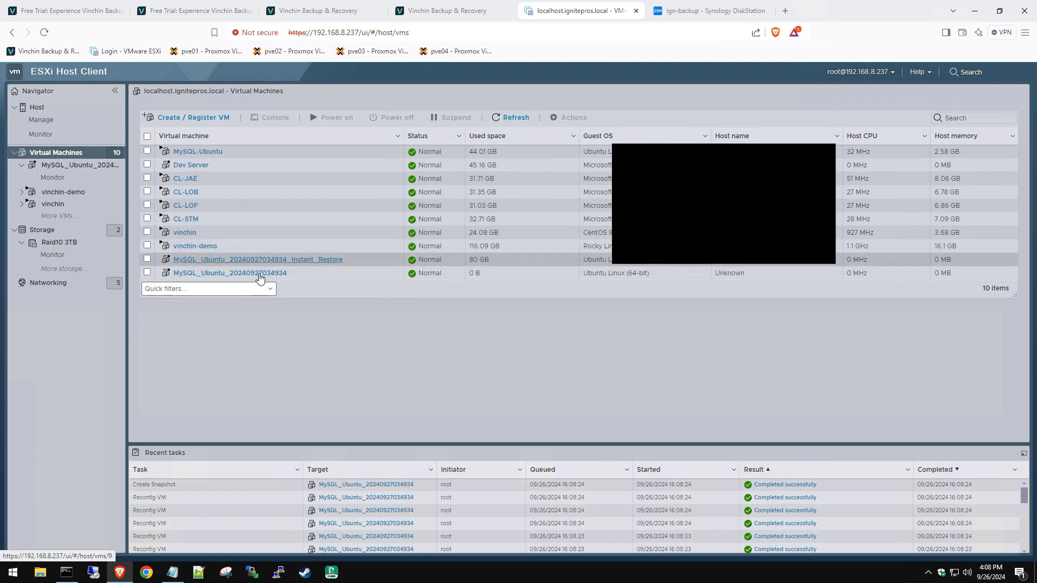
left_click(442, 14)
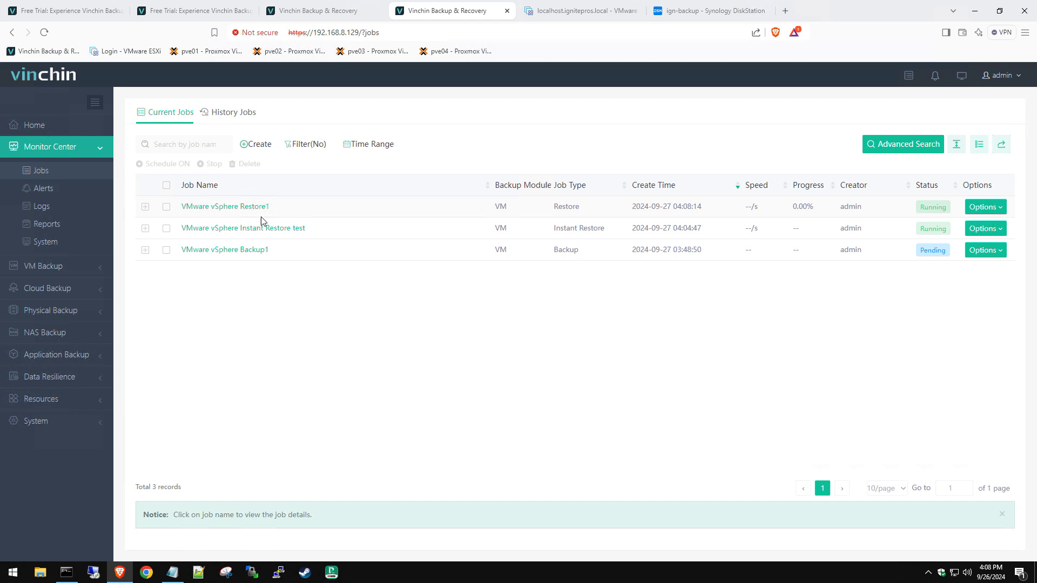
key("ctrl+Tab")
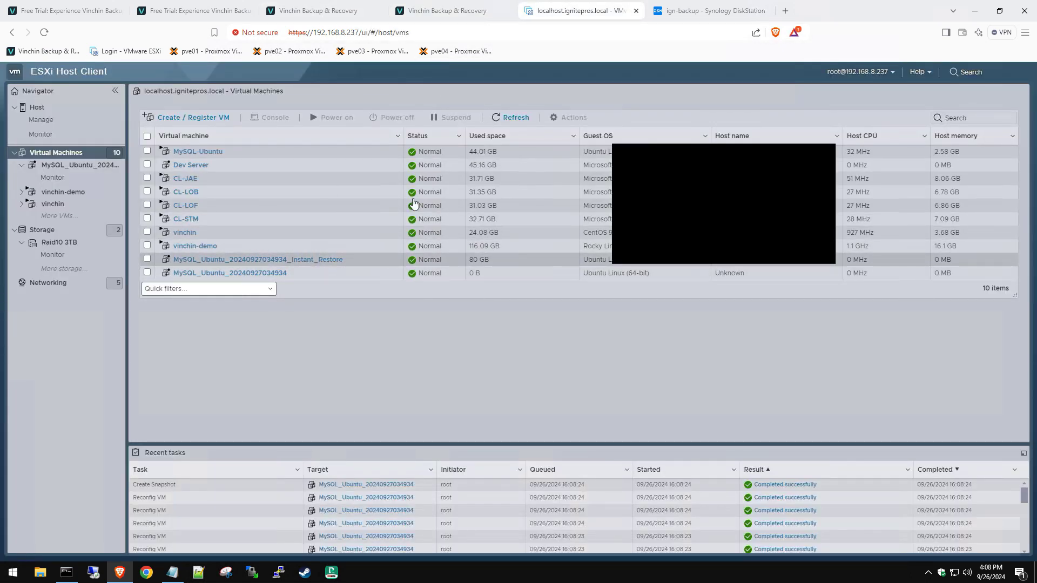
left_click(459, 12)
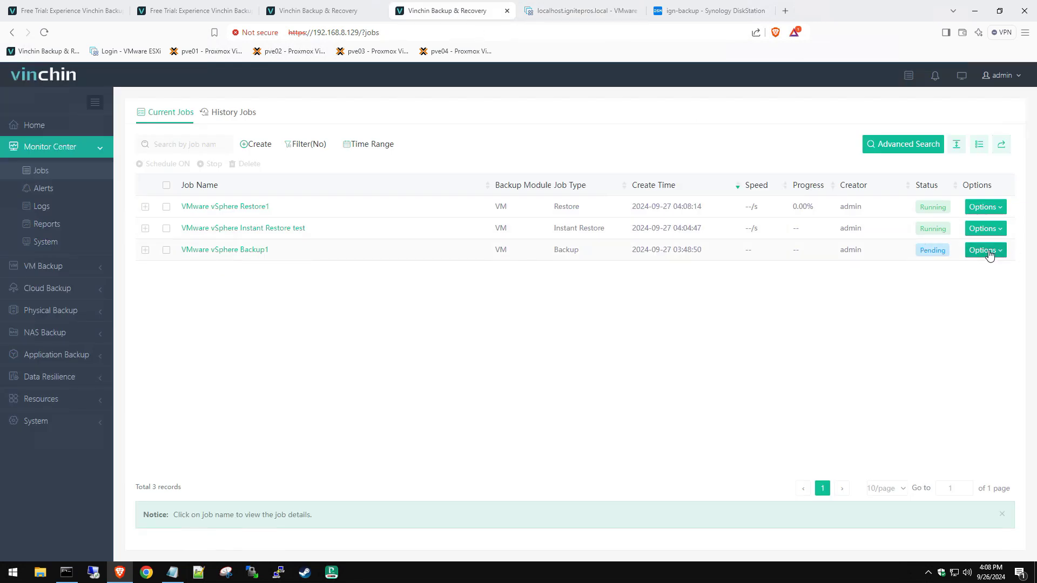
Step: Stop the VMware vSphere Instant Restore test job and verify its VM left the ESXi list
left_click(982, 232)
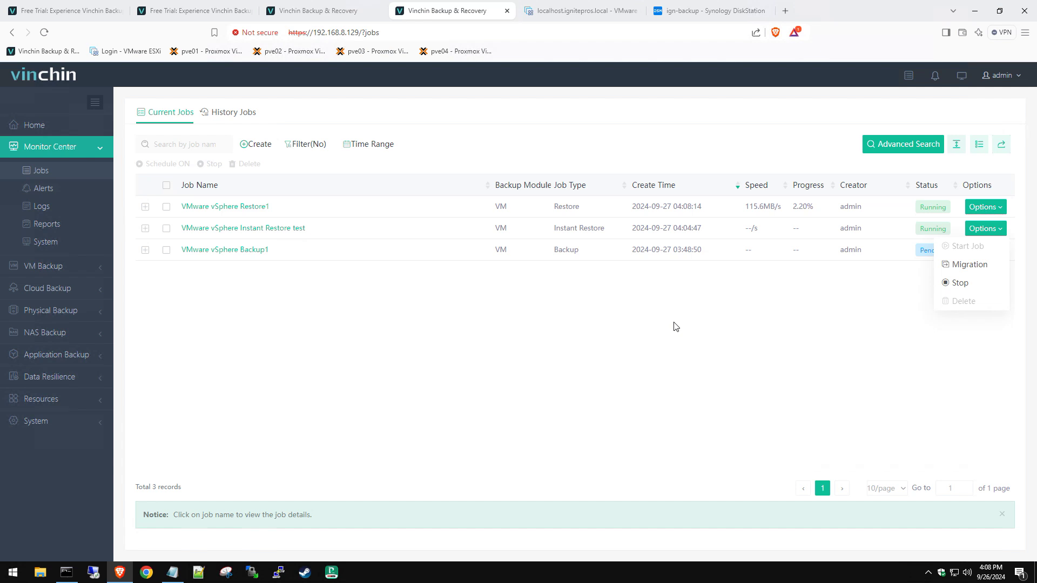
left_click(954, 283)
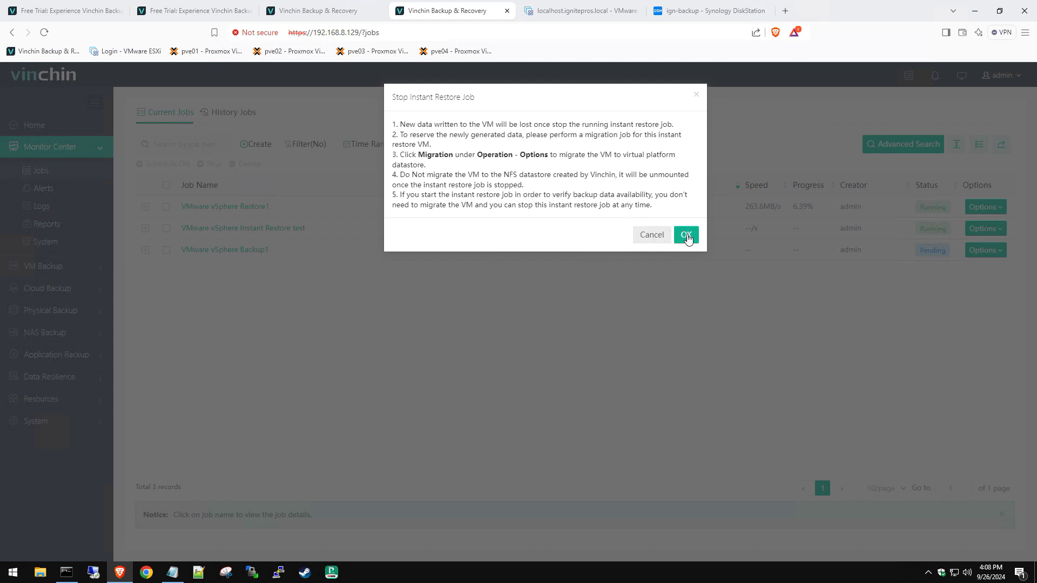
left_click(686, 234)
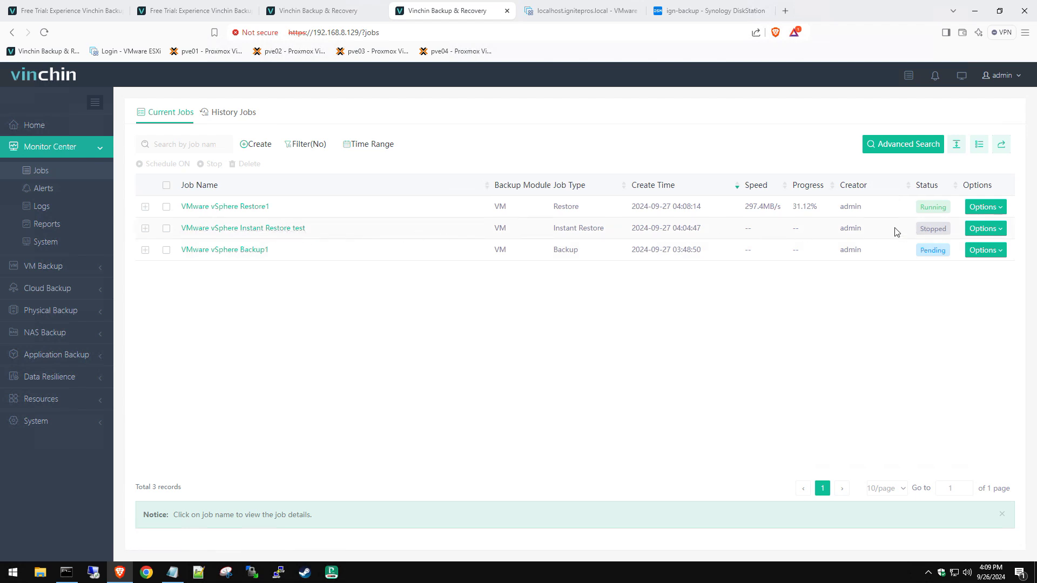
left_click(572, 12)
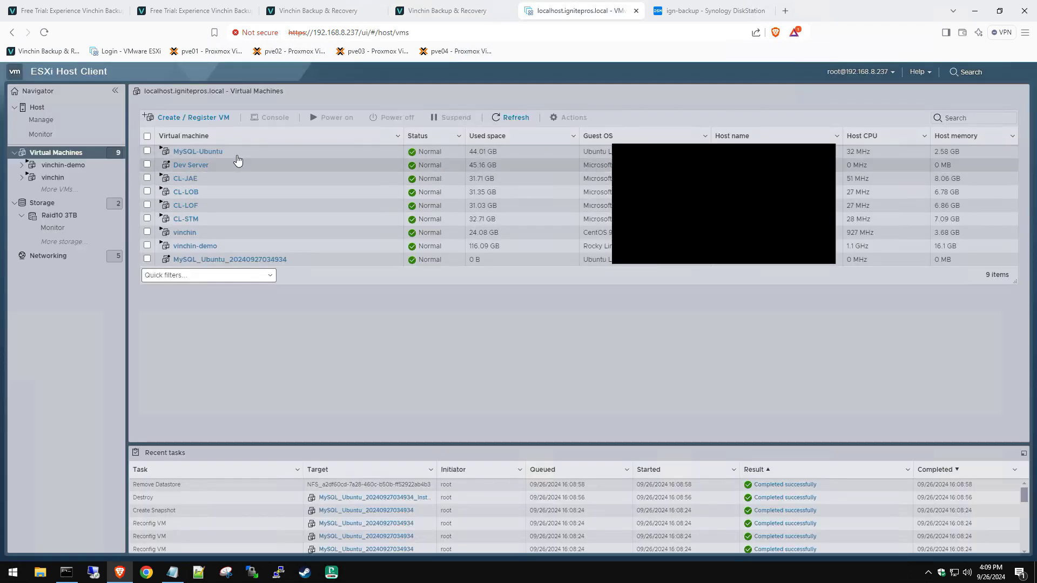
left_click(443, 10)
Step: Delete the stopped Instant Restore job and check History Jobs for VMware vSphere Restore1's success
left_click(998, 229)
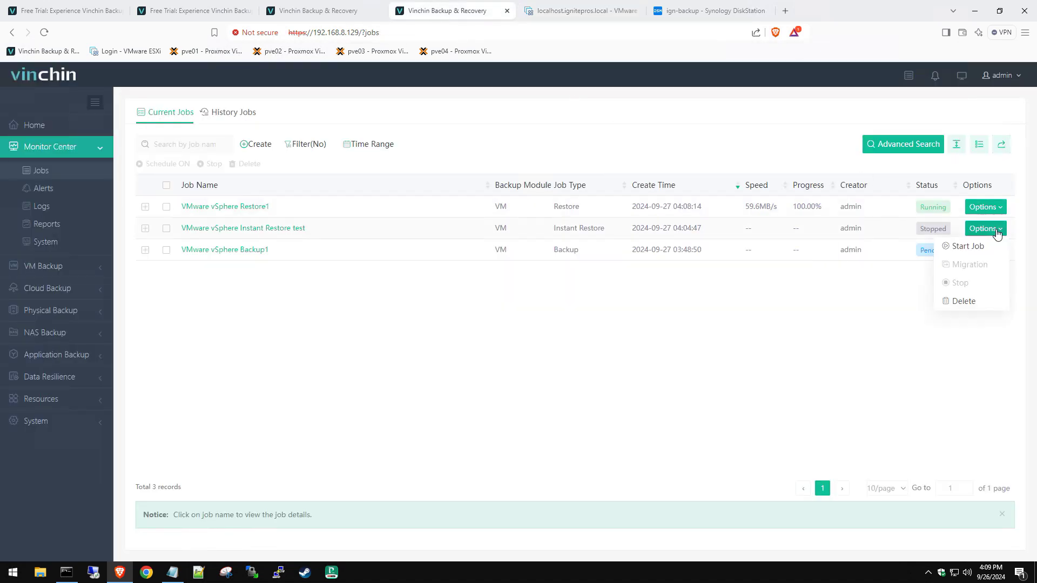
left_click(964, 302)
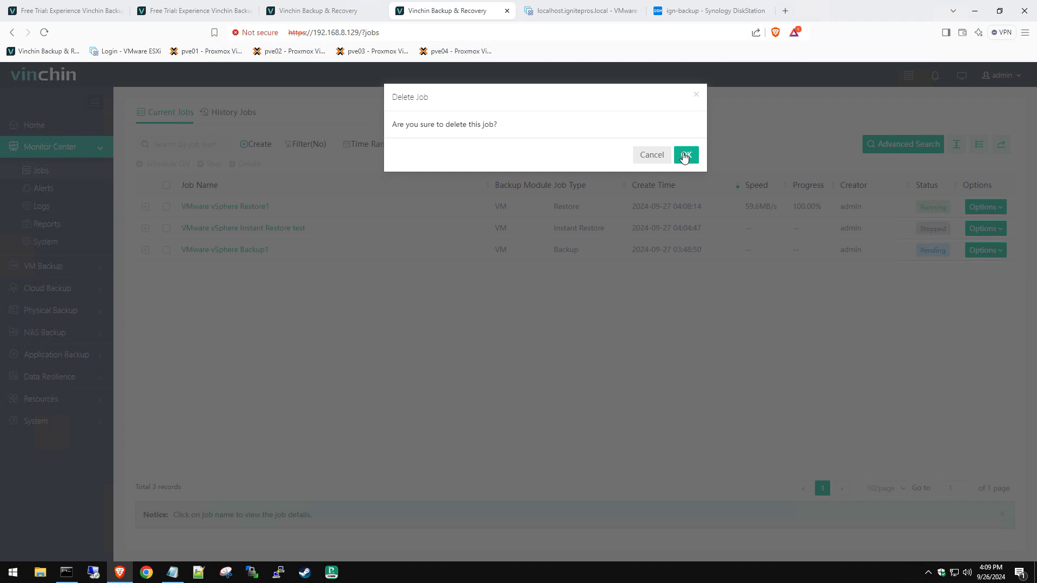
left_click(685, 156)
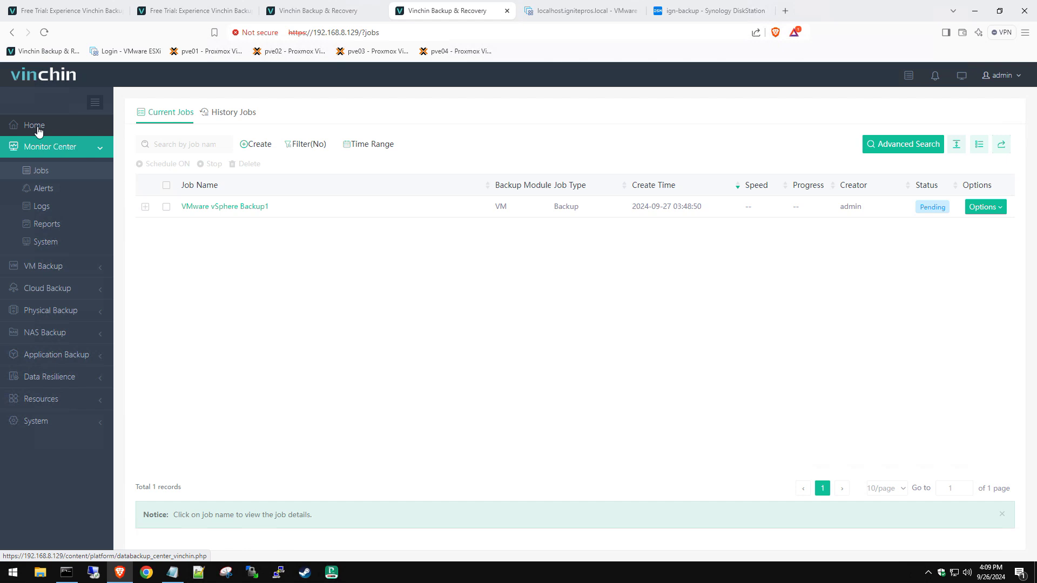
left_click(211, 114)
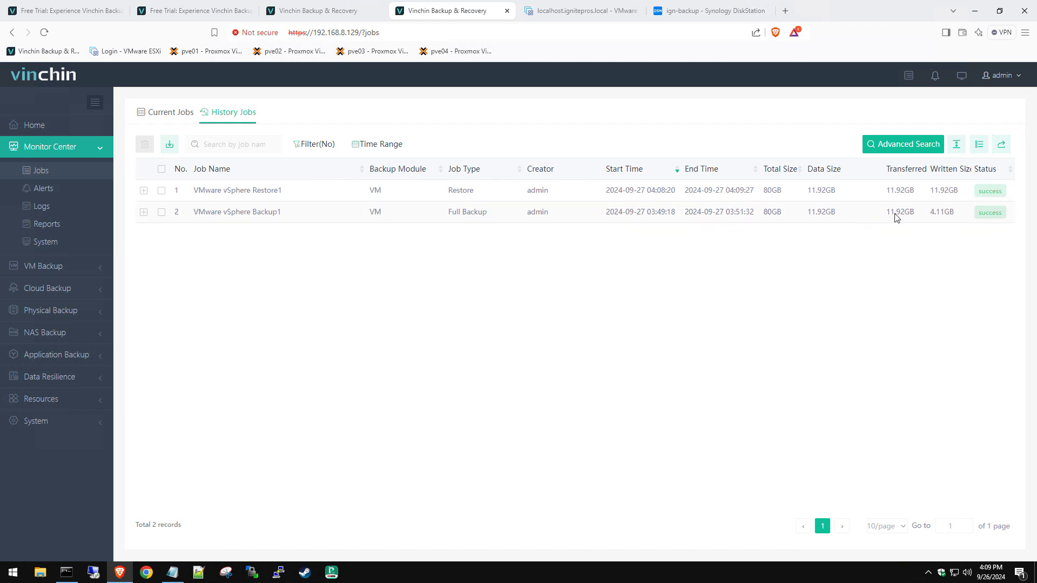
left_click(563, 15)
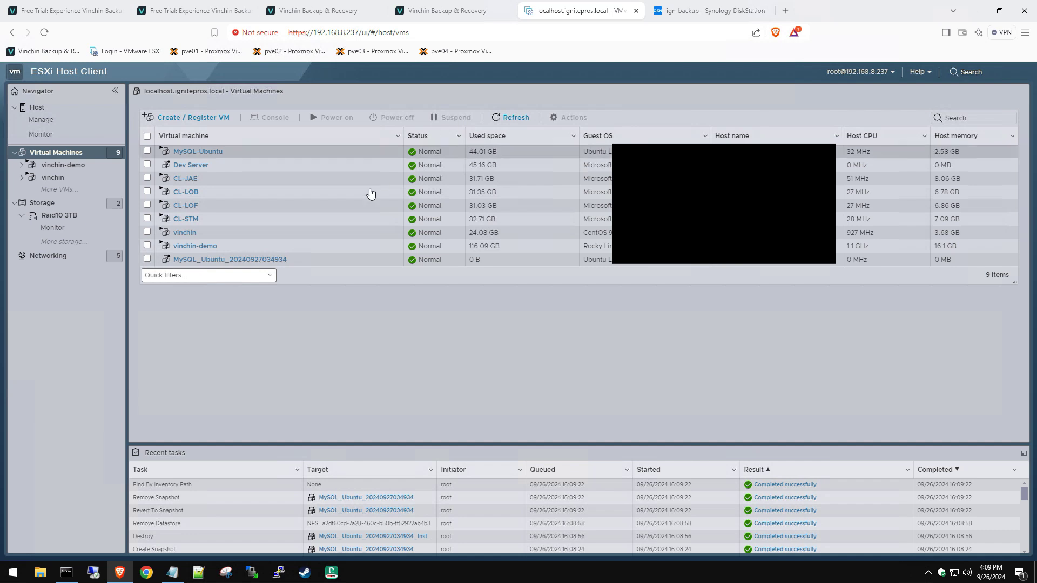
left_click(279, 262)
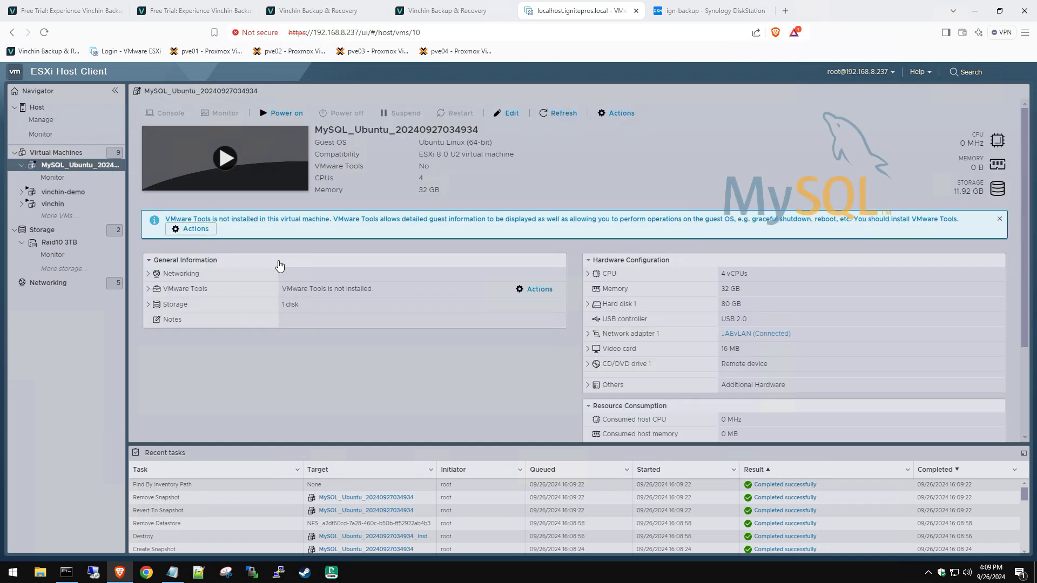
left_click(275, 117)
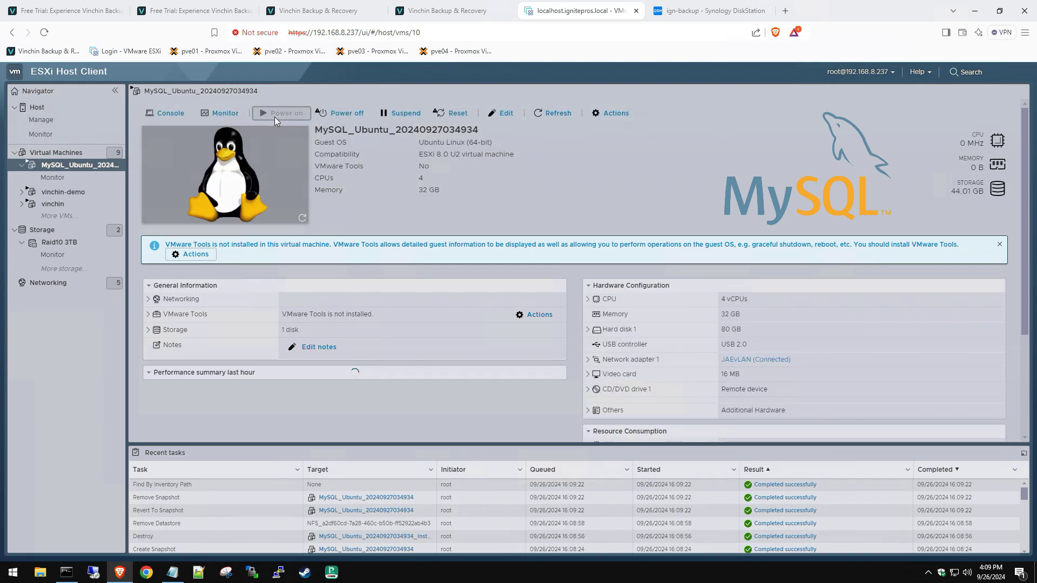
left_click(253, 162)
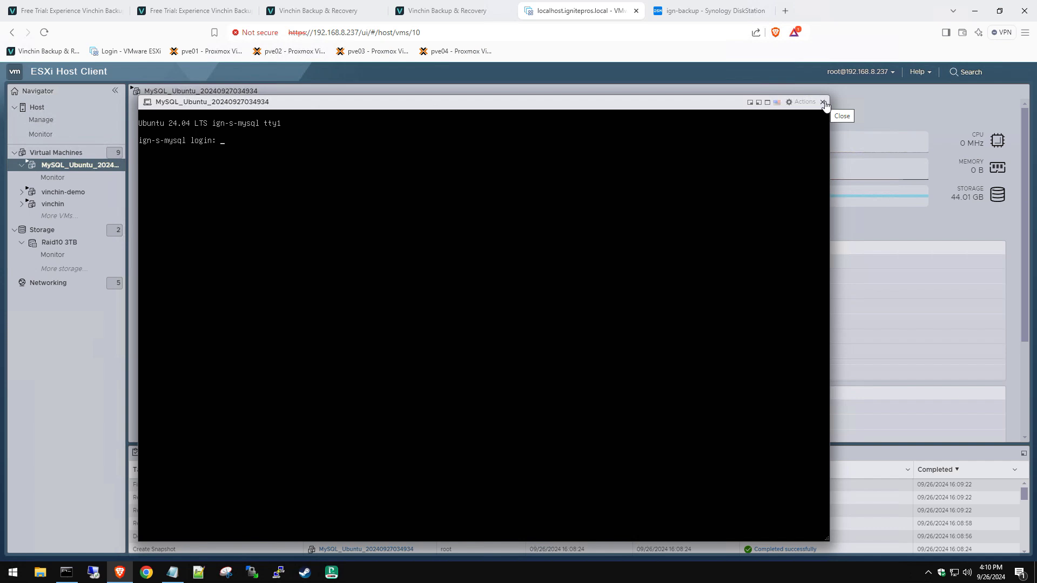
left_click(823, 102)
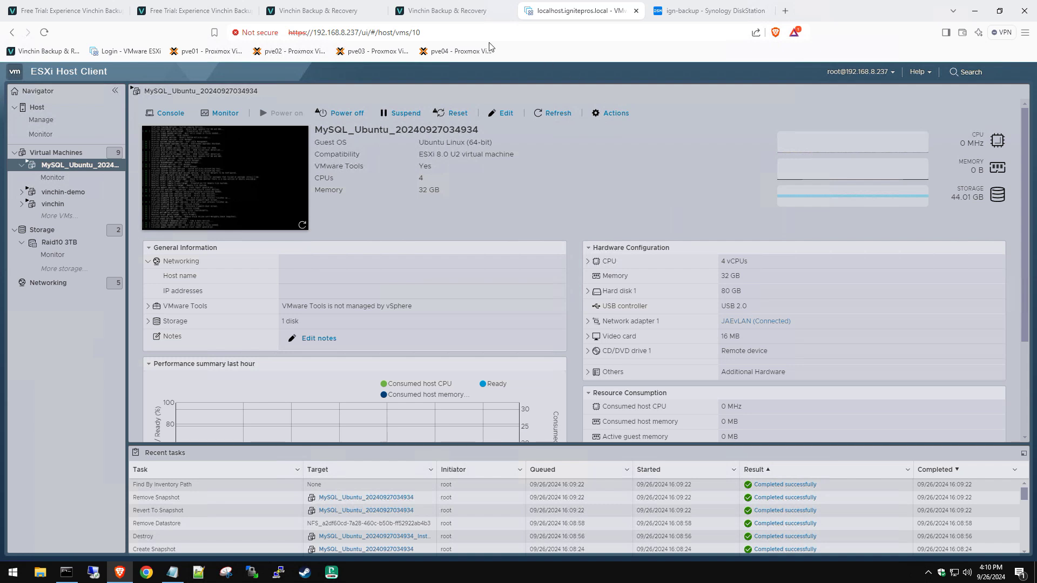
left_click(447, 11)
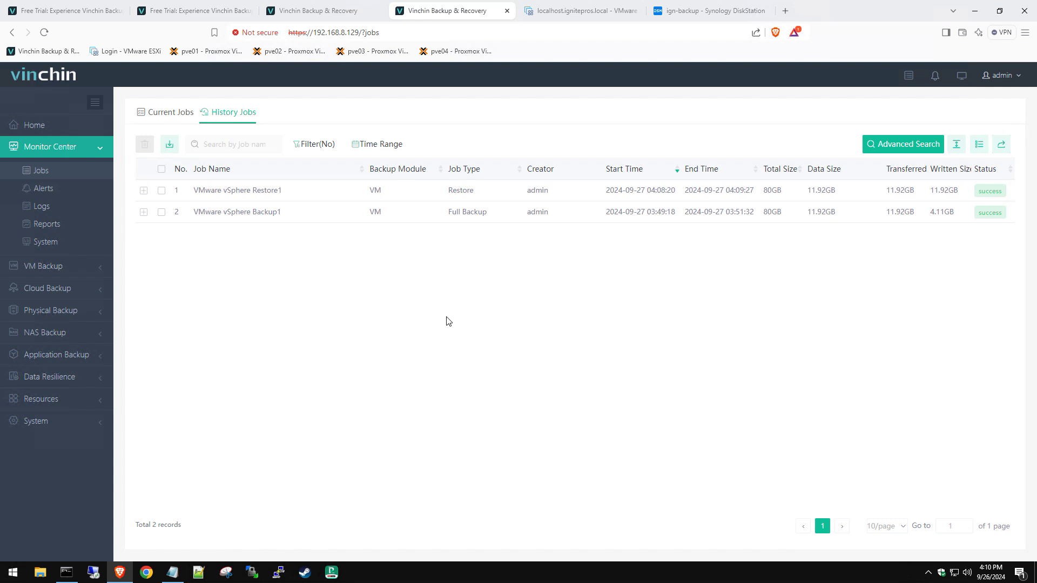
Step: Review the Home dashboard's 2 completed jobs and the NAS, Public Cloud and Microsoft 365 backup statistics
left_click(41, 124)
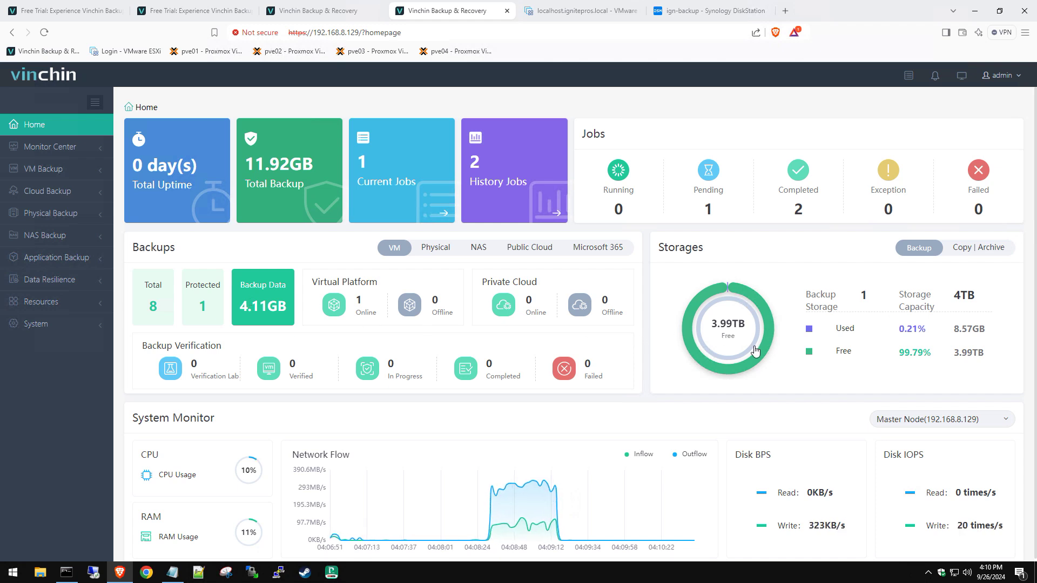
scroll(755, 351, "down", 1)
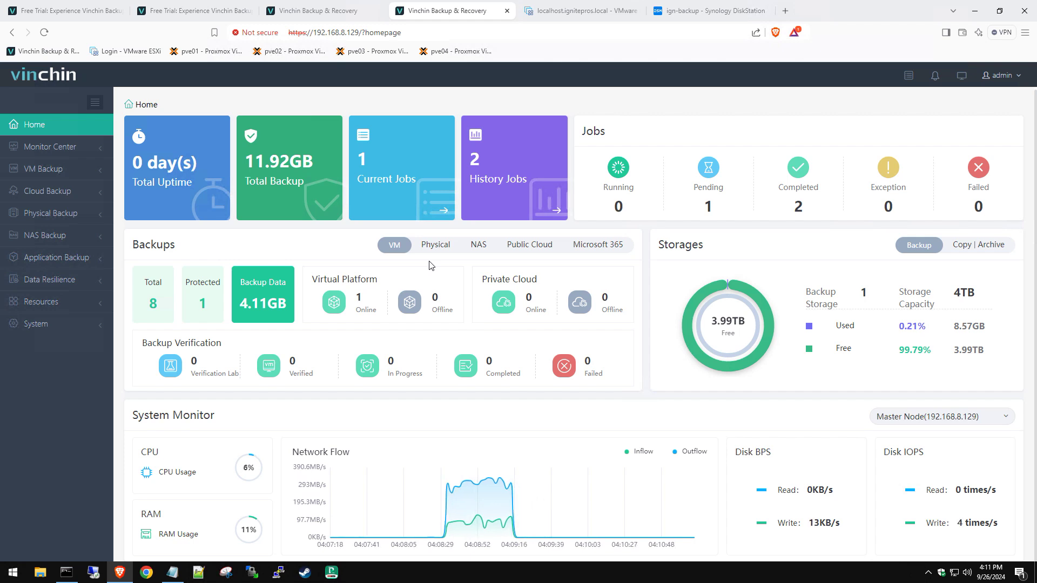
left_click(478, 245)
left_click(521, 247)
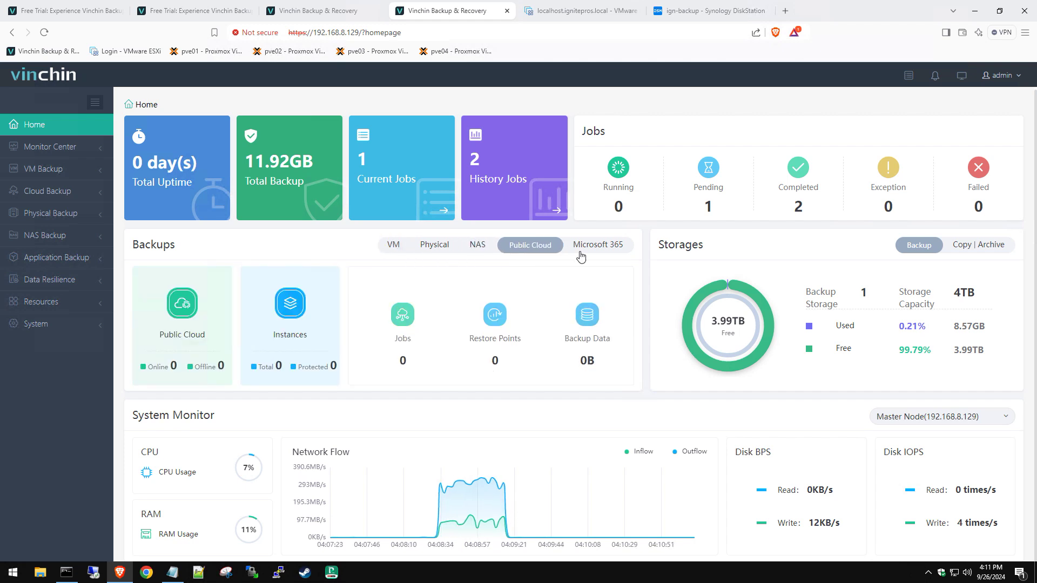
left_click(604, 247)
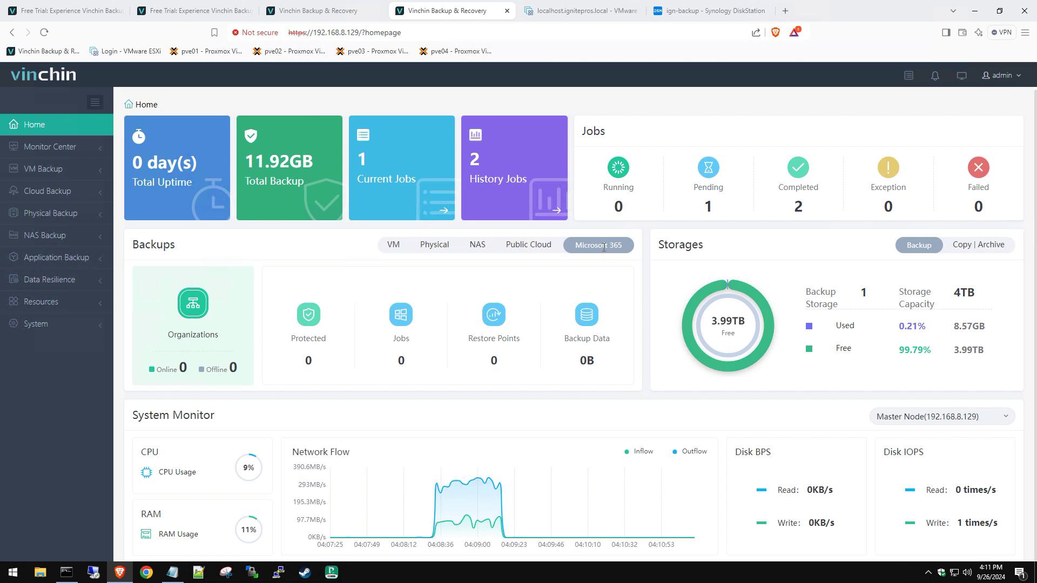